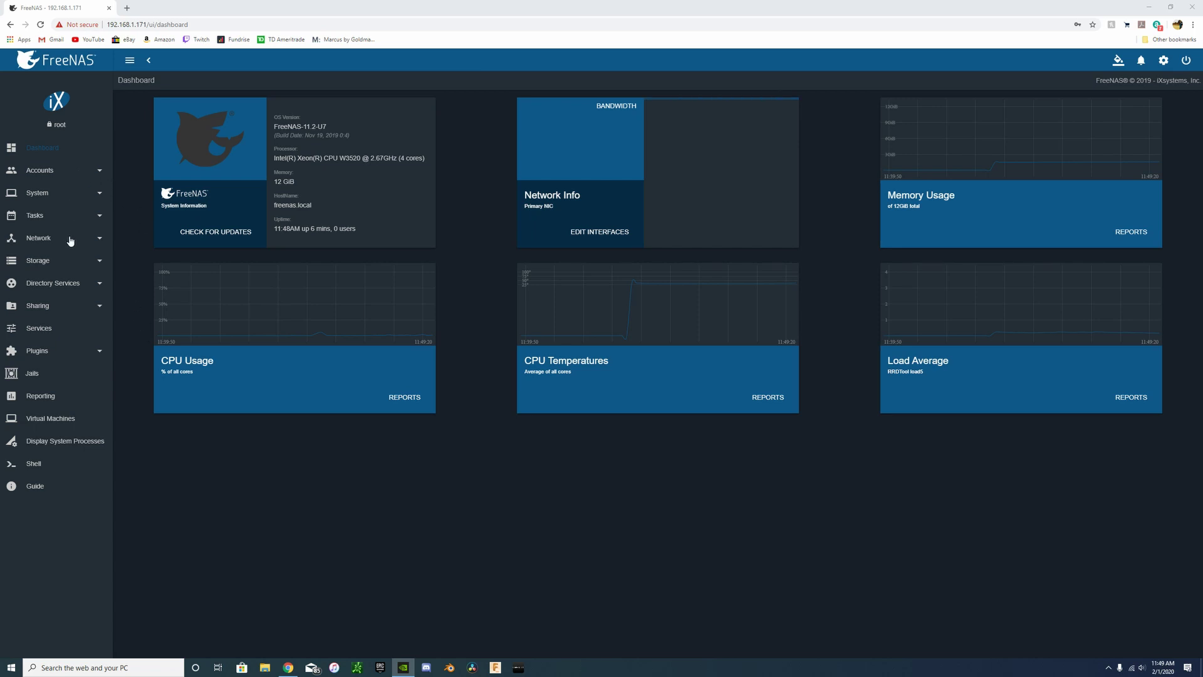
Start creating a brand-new pool under Storage > Pools and name it Data
{"action": "left_click", "coordinate": [63, 261]}
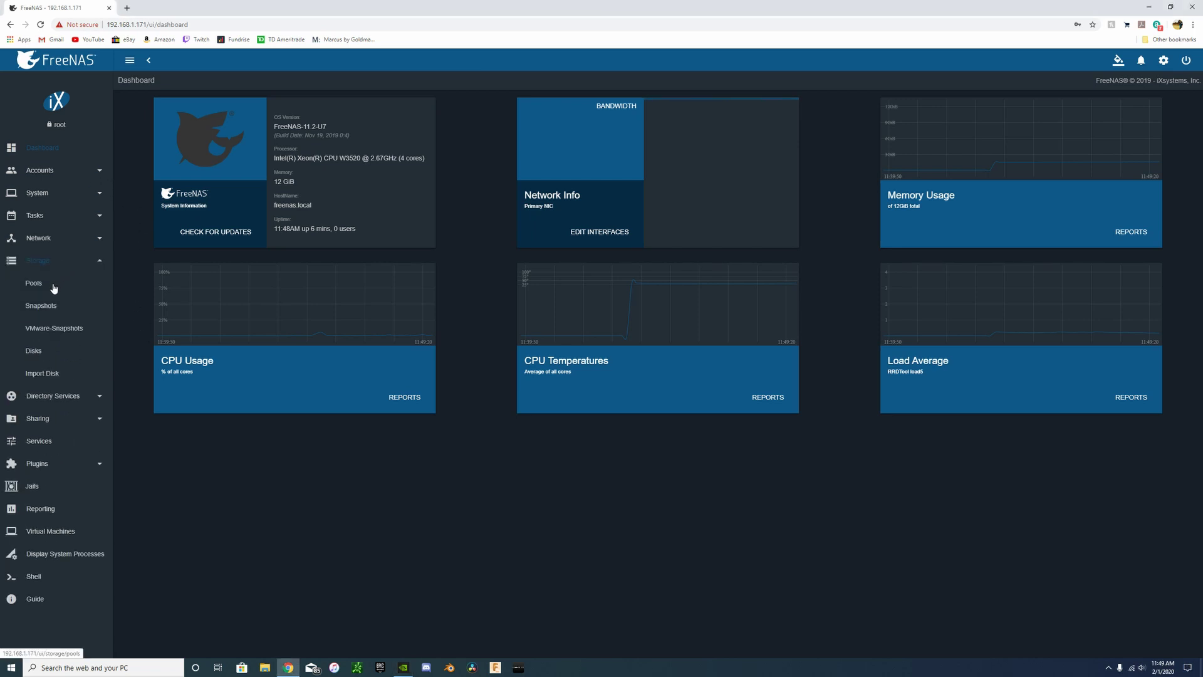
{"action": "left_click", "coordinate": [54, 287]}
{"action": "left_click", "coordinate": [1173, 128]}
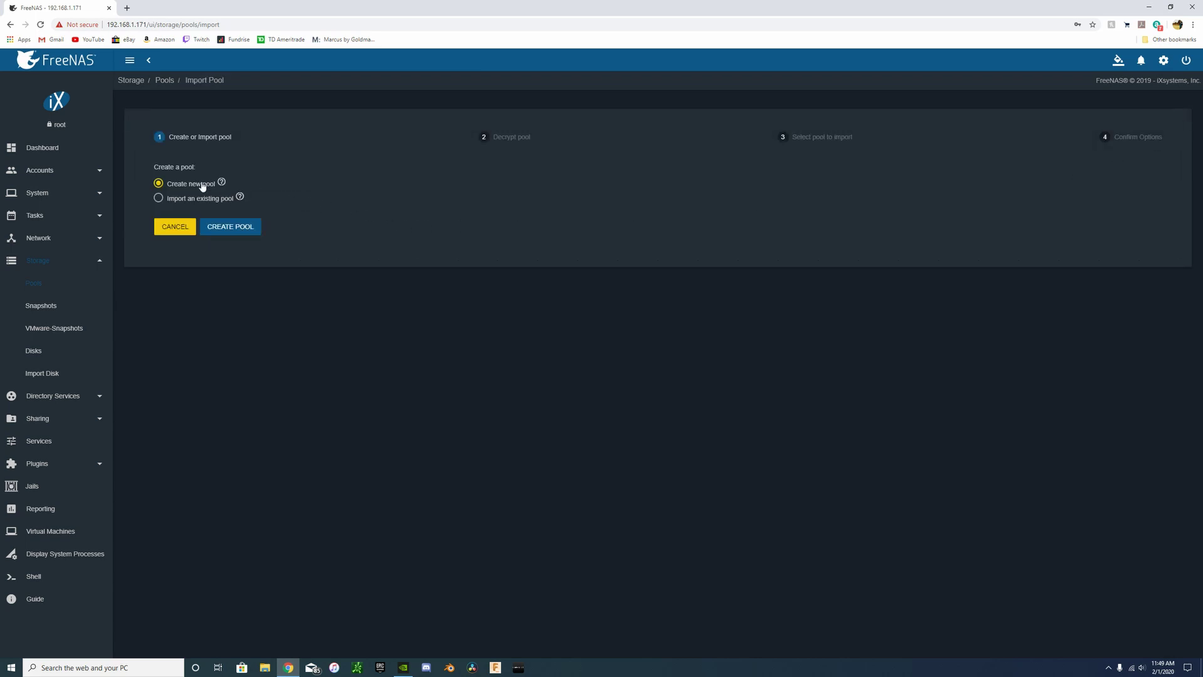
{"action": "left_click", "coordinate": [227, 228]}
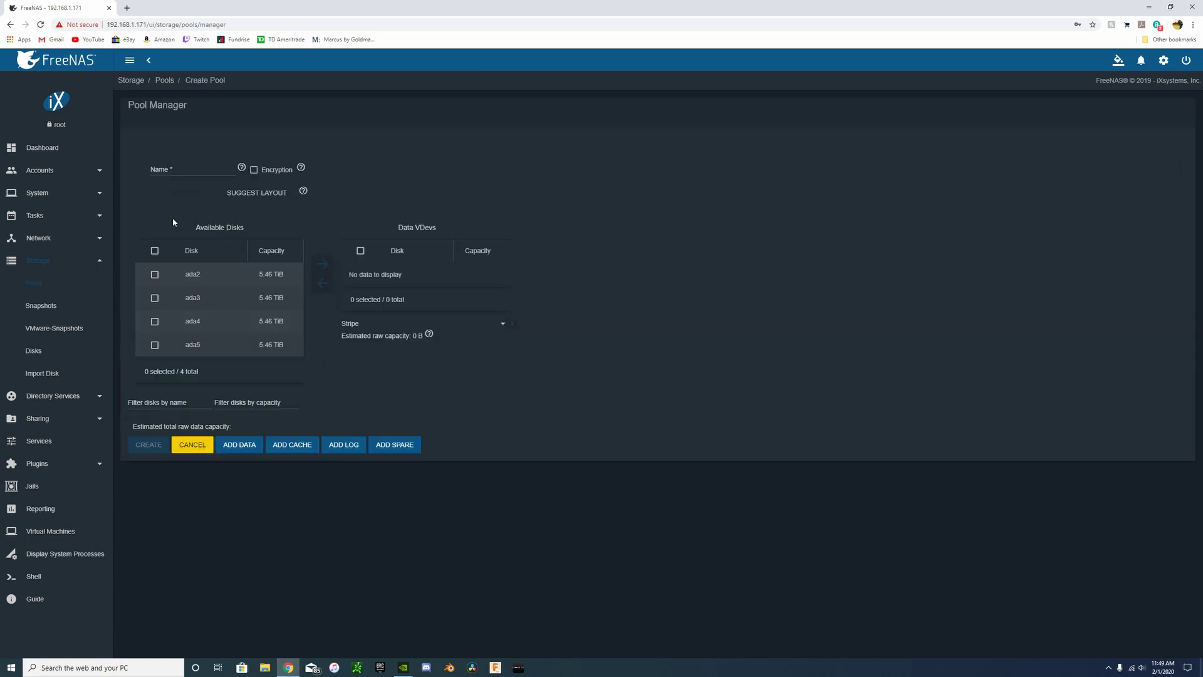
{"action": "left_click", "coordinate": [176, 166]}
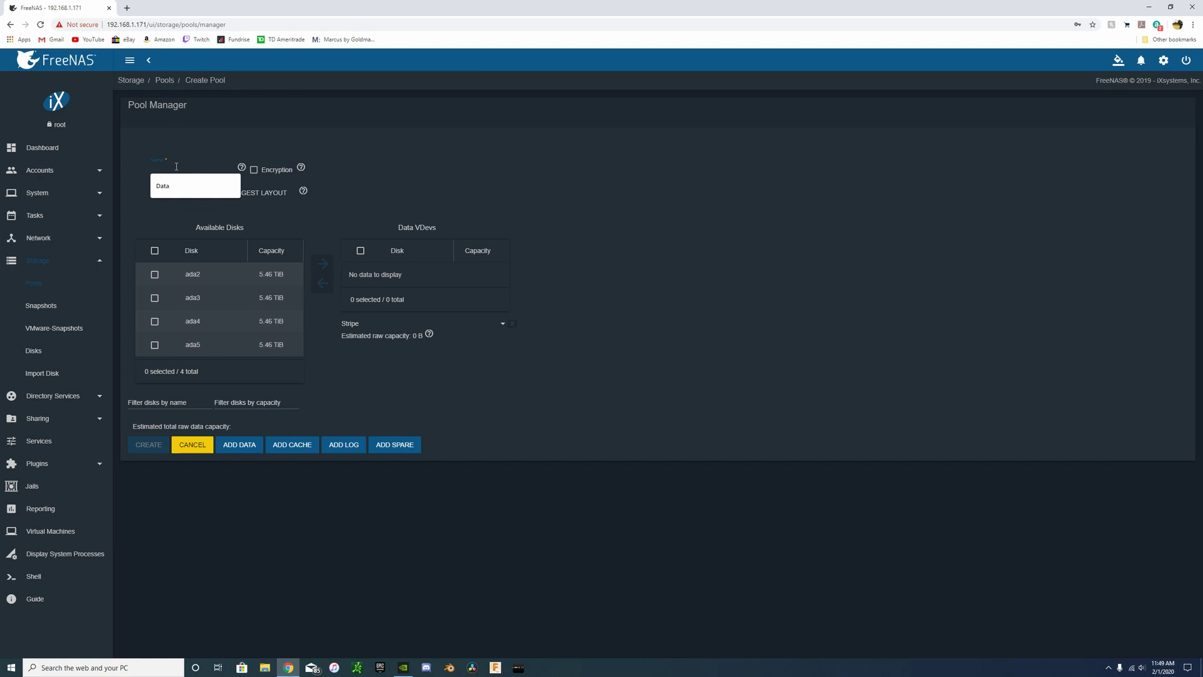
{"action": "type", "text": "Data"}
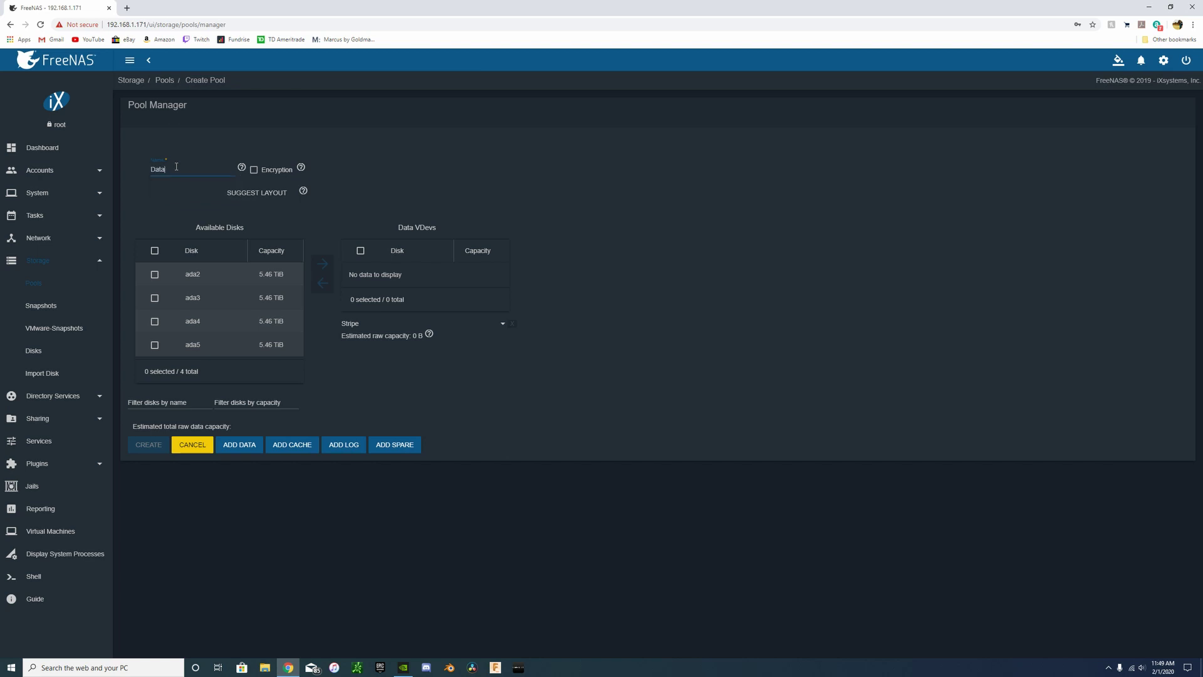
Add all four disks ada2–ada5 as data vdevs in a Raid-z2 layout
{"action": "left_click", "coordinate": [155, 274]}
{"action": "left_click", "coordinate": [155, 250]}
{"action": "left_click", "coordinate": [322, 264]}
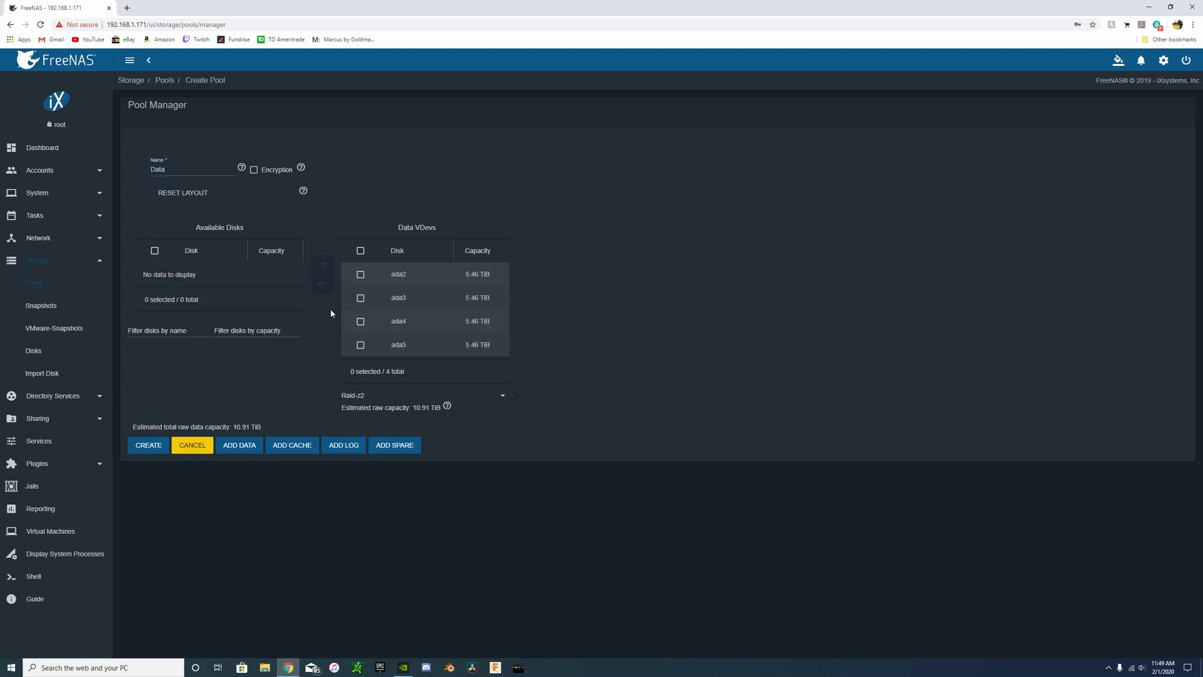
{"action": "left_click", "coordinate": [500, 401]}
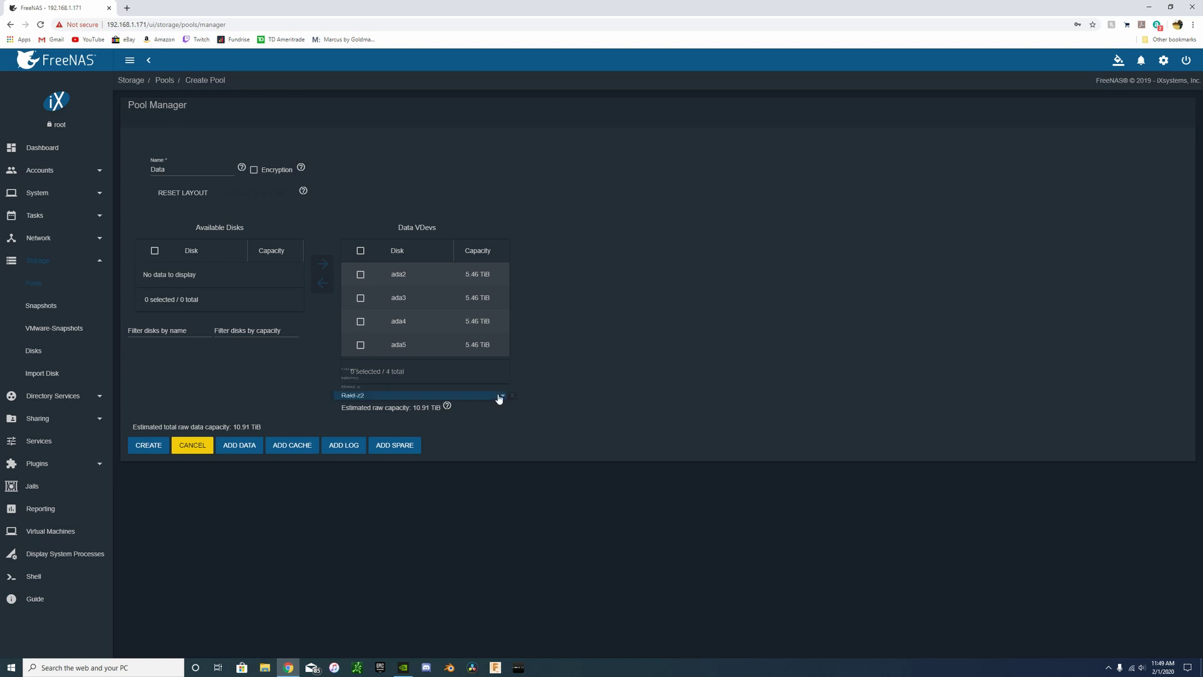
{"action": "left_click", "coordinate": [442, 376]}
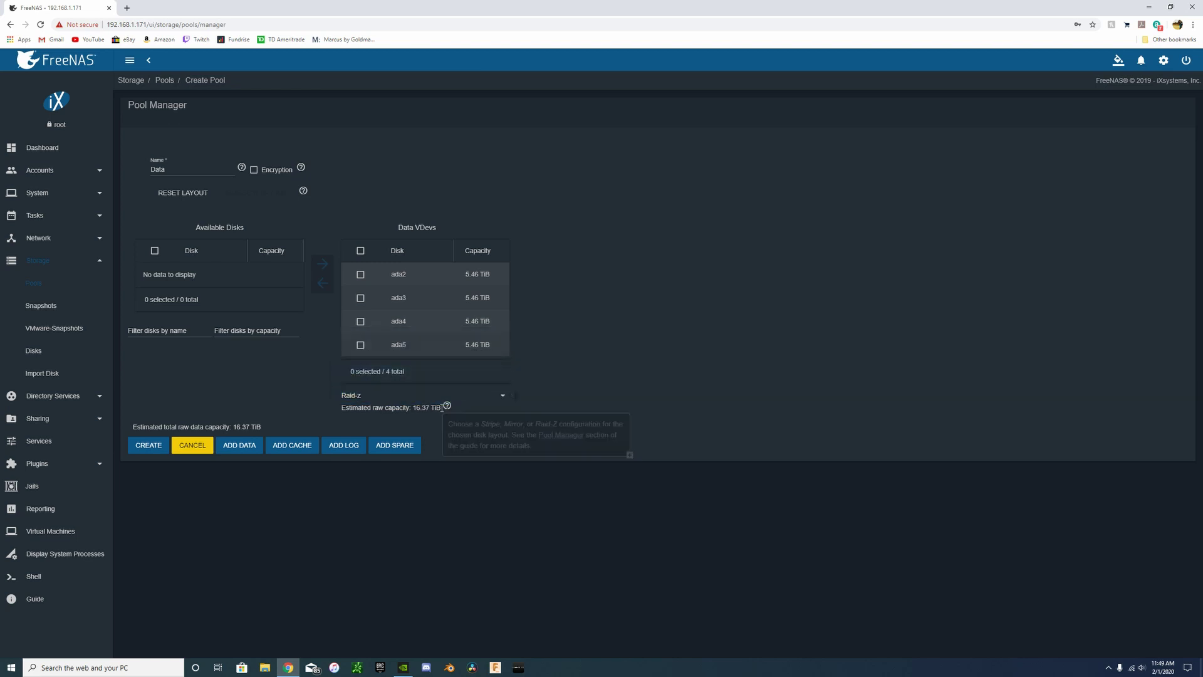
{"action": "left_click", "coordinate": [501, 397]}
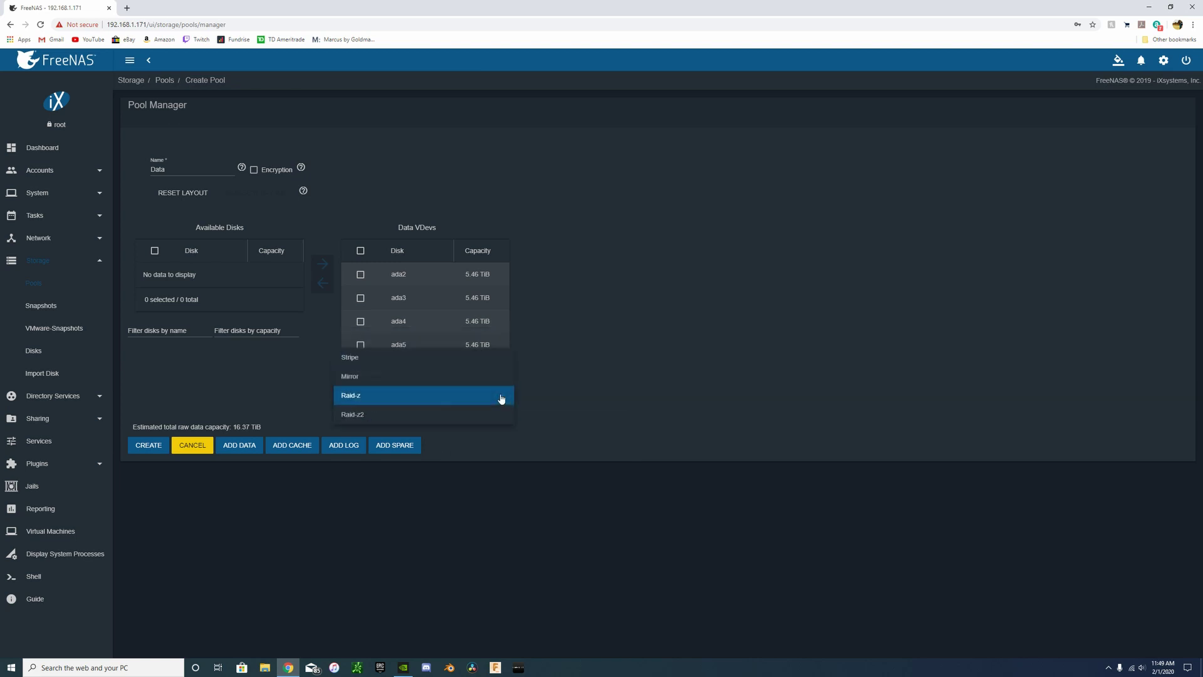
{"action": "left_click", "coordinate": [404, 414]}
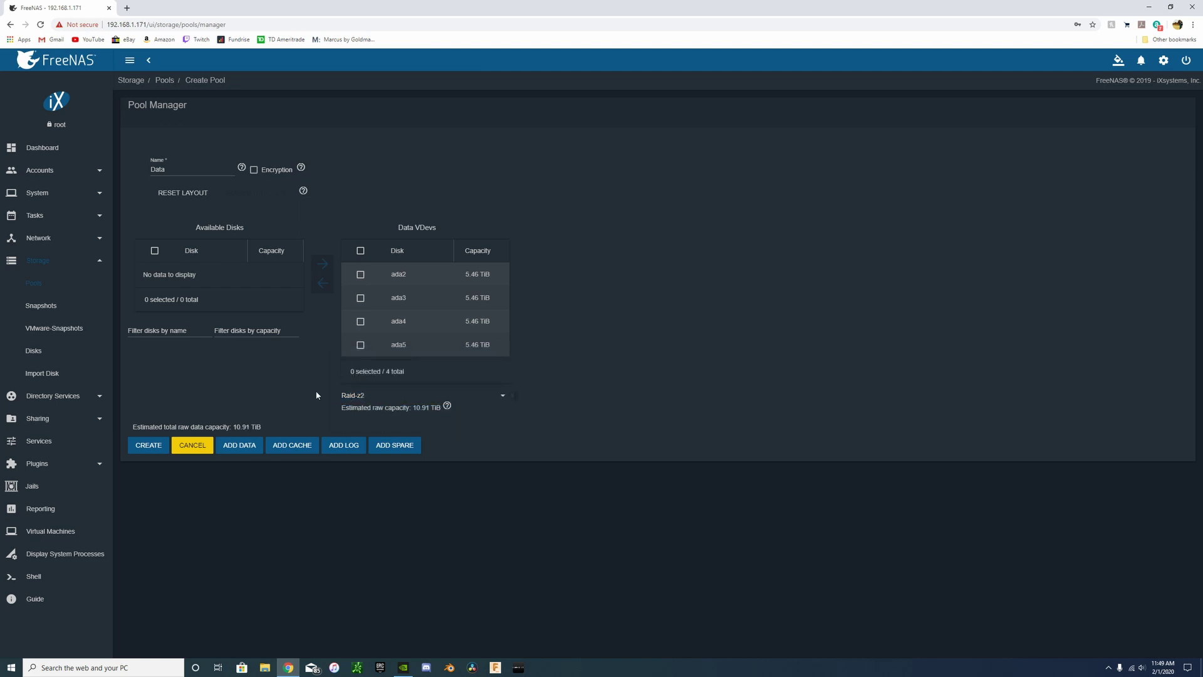
Confirm the disk wipe to create the Data pool, then start adding a dataset to it
{"action": "left_click", "coordinate": [148, 445]}
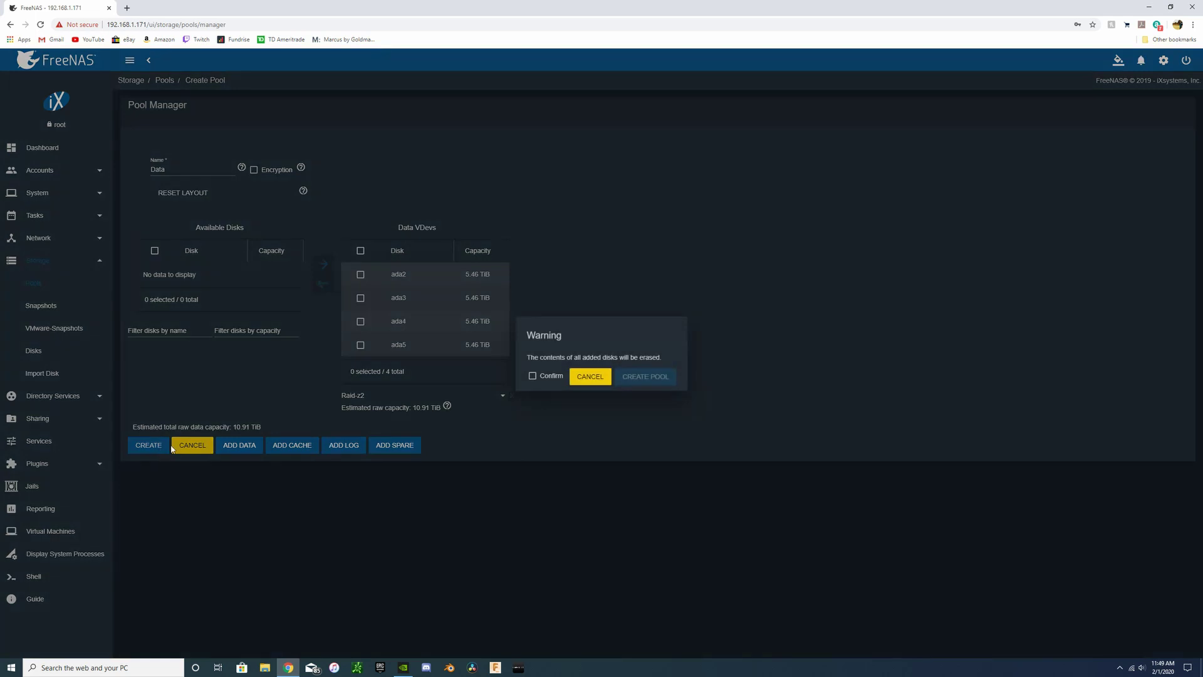
{"action": "left_click", "coordinate": [533, 376]}
{"action": "left_click", "coordinate": [638, 376]}
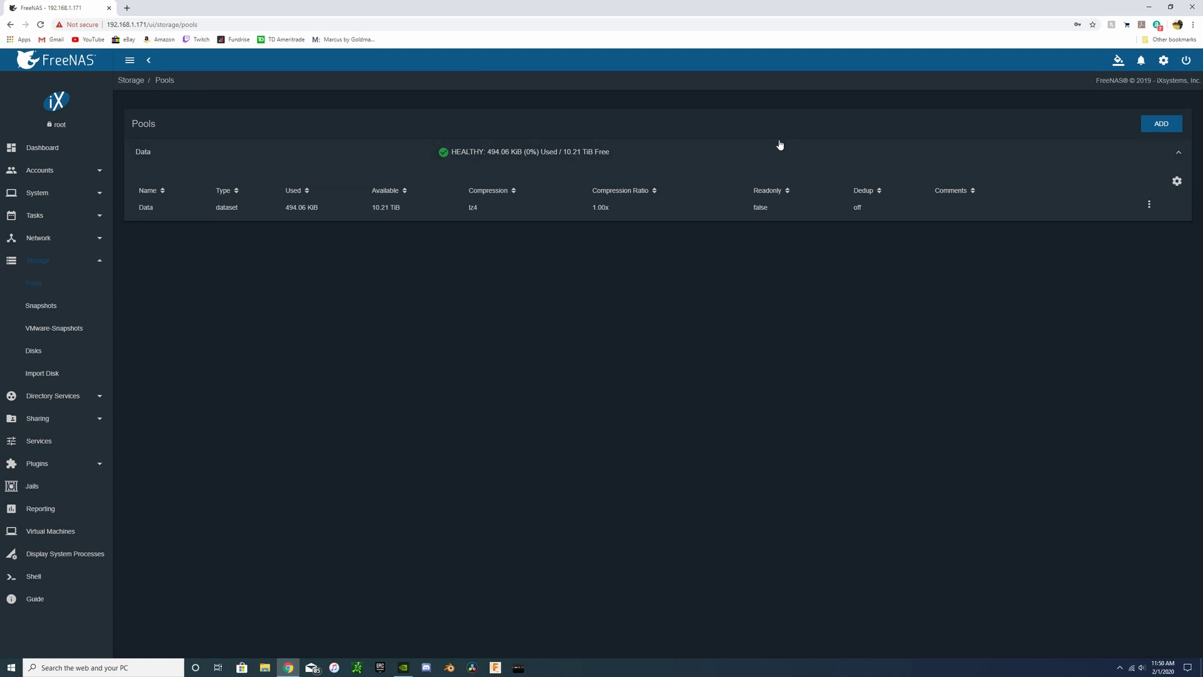
{"action": "left_click", "coordinate": [1149, 206]}
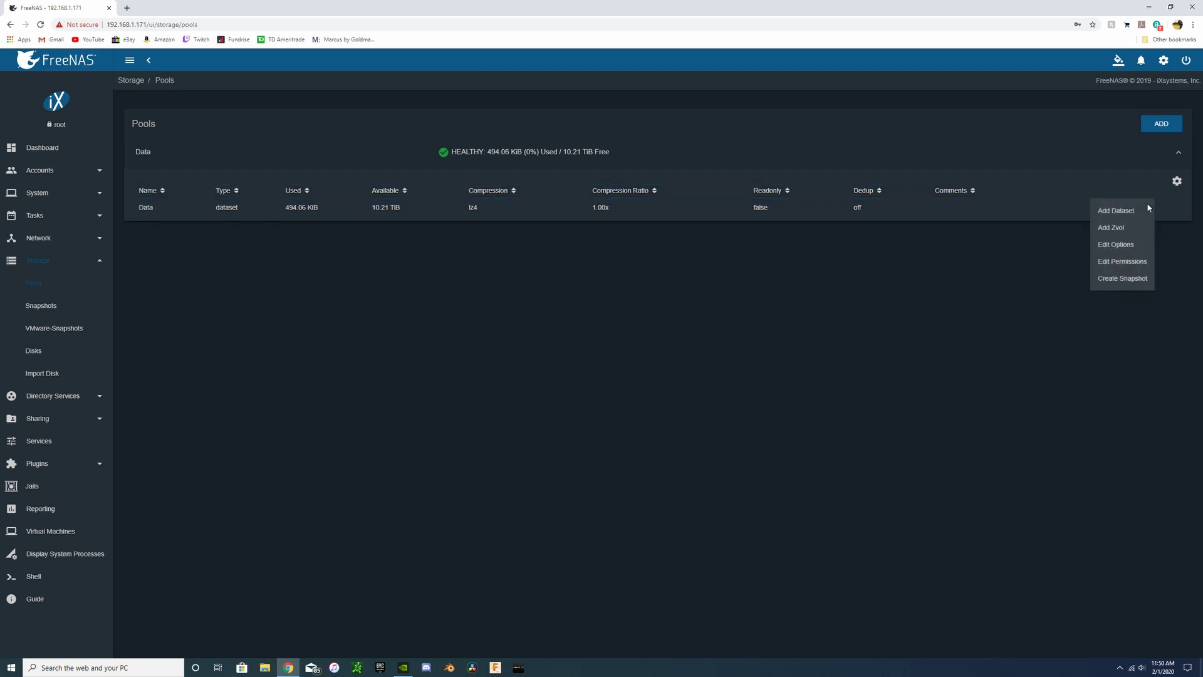
{"action": "left_click", "coordinate": [1126, 216]}
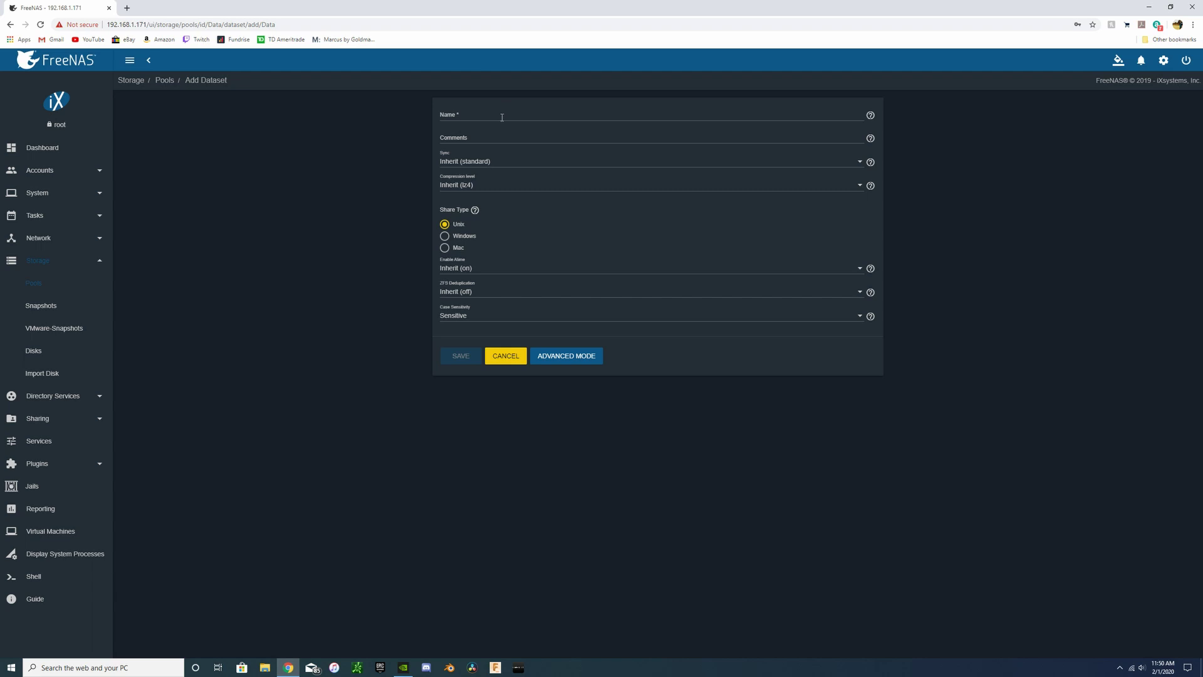
Save dataset1 with share type Windows in the Data pool and view it in the expanded list
{"action": "left_click", "coordinate": [501, 117]}
{"action": "type", "text": "dataset1"}
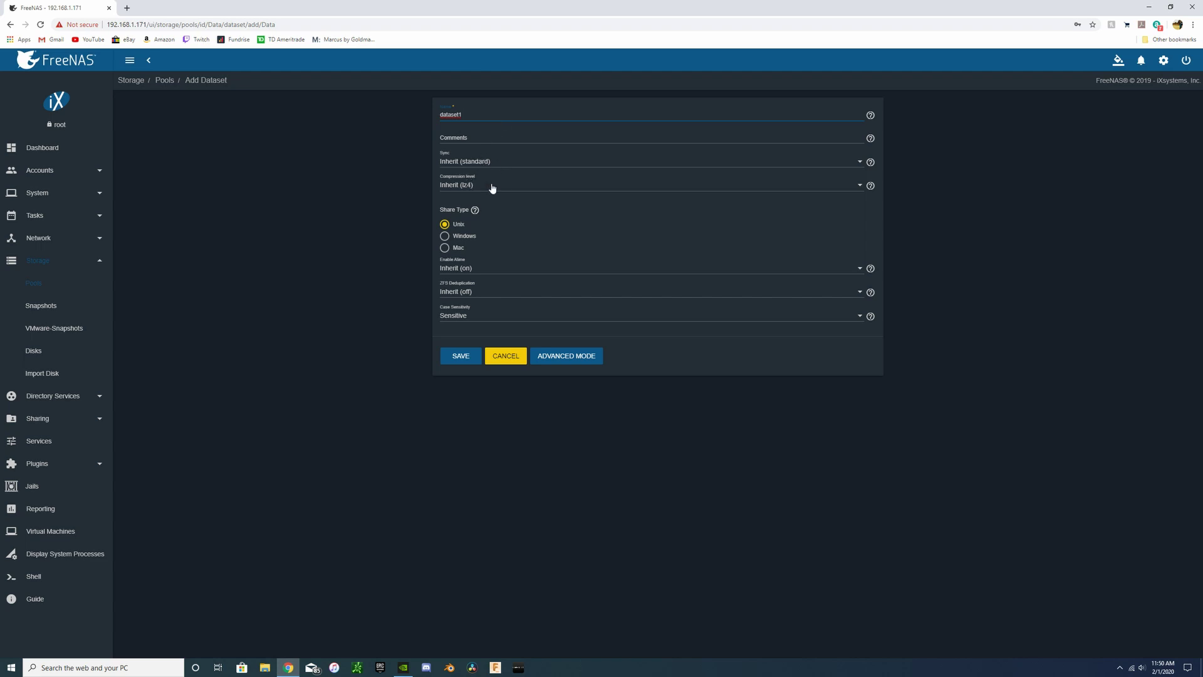
{"action": "left_click", "coordinate": [445, 236]}
{"action": "left_click", "coordinate": [464, 357]}
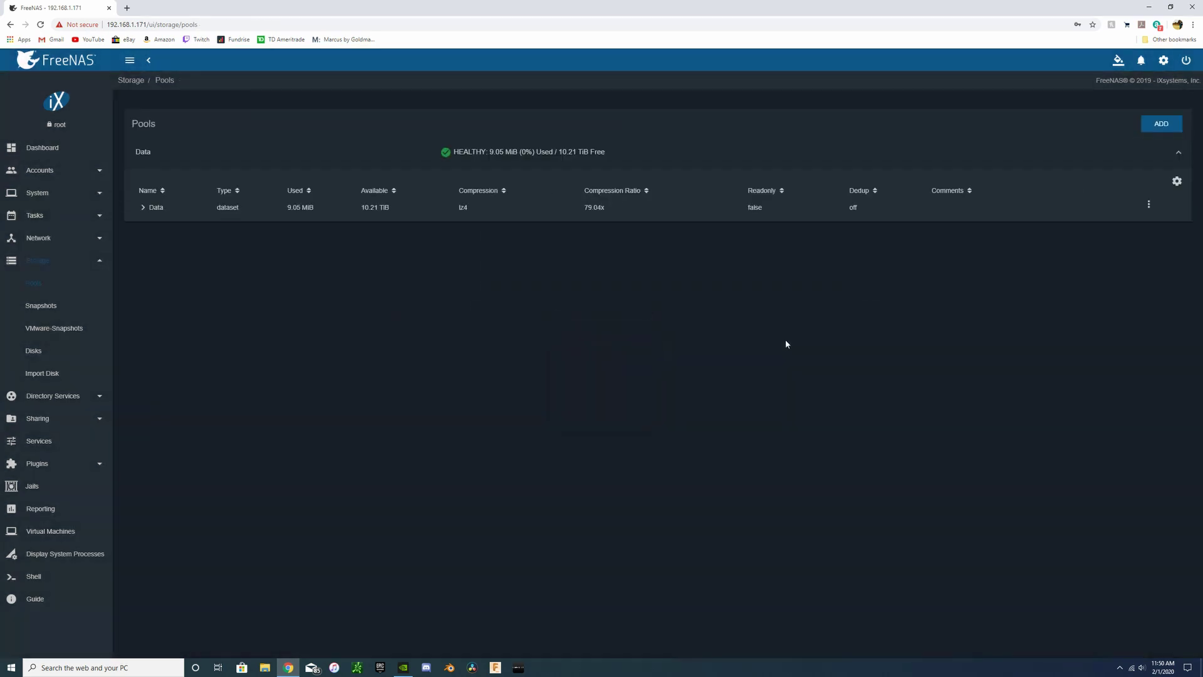
{"action": "left_click", "coordinate": [143, 208]}
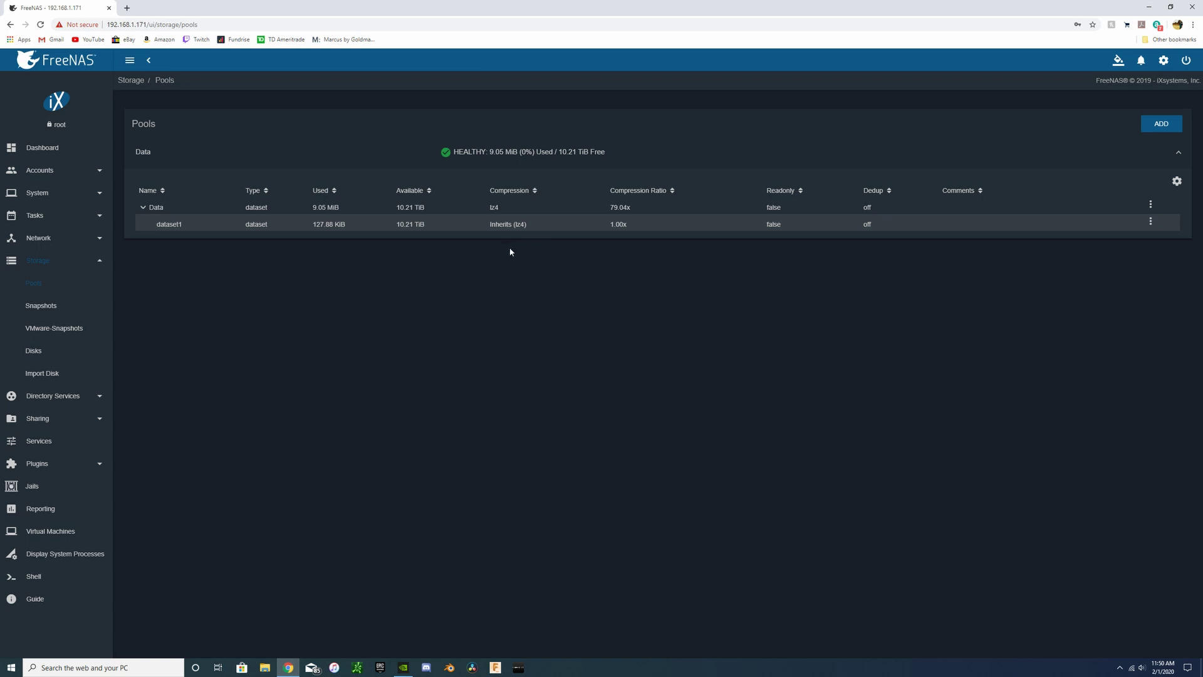
{"action": "left_click", "coordinate": [402, 223]}
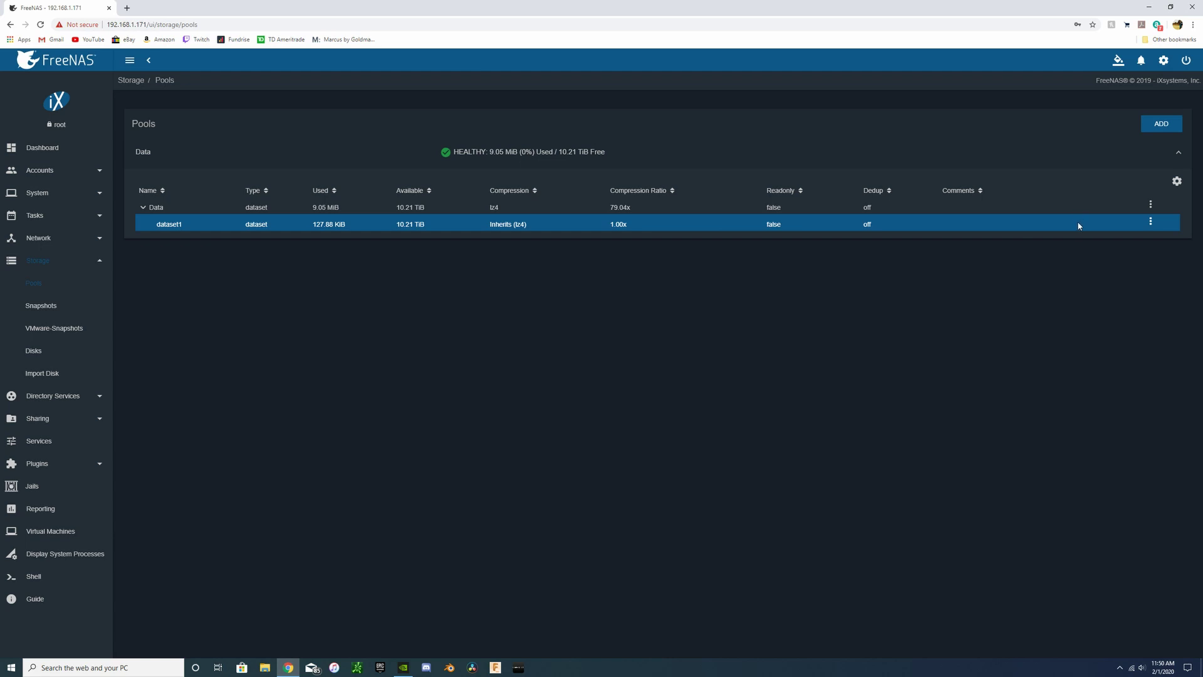
Set the personal user account as owner in dataset1's permissions and save
{"action": "left_click", "coordinate": [1151, 222]}
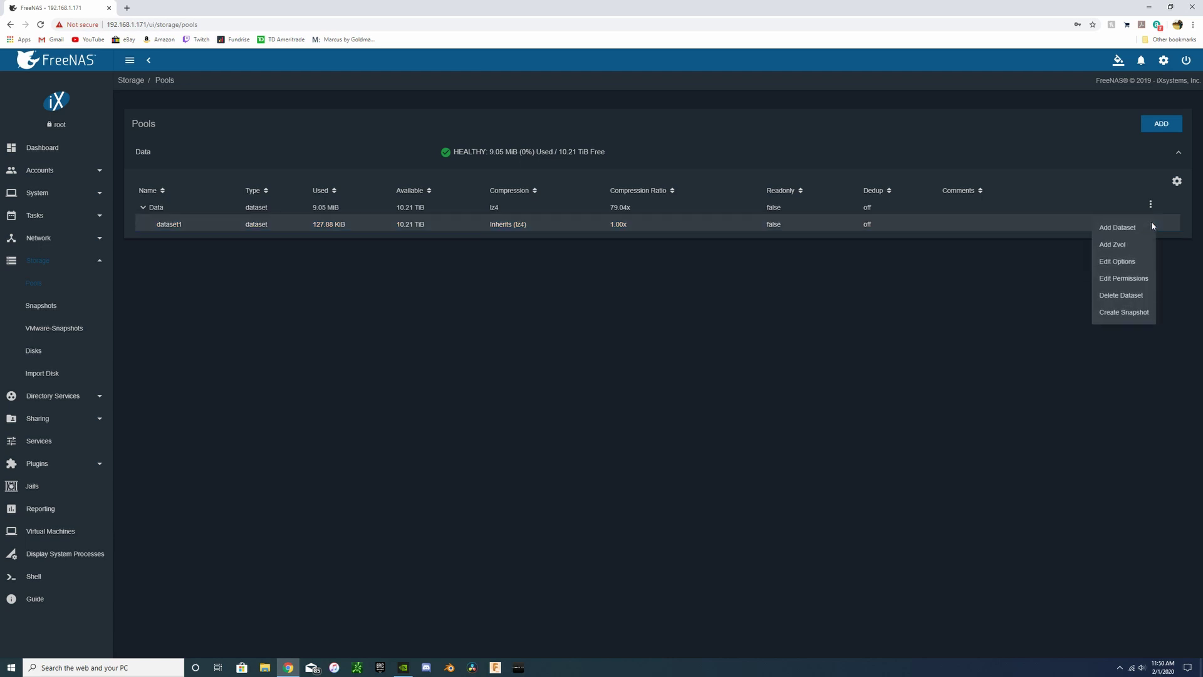
{"action": "left_click", "coordinate": [1137, 276]}
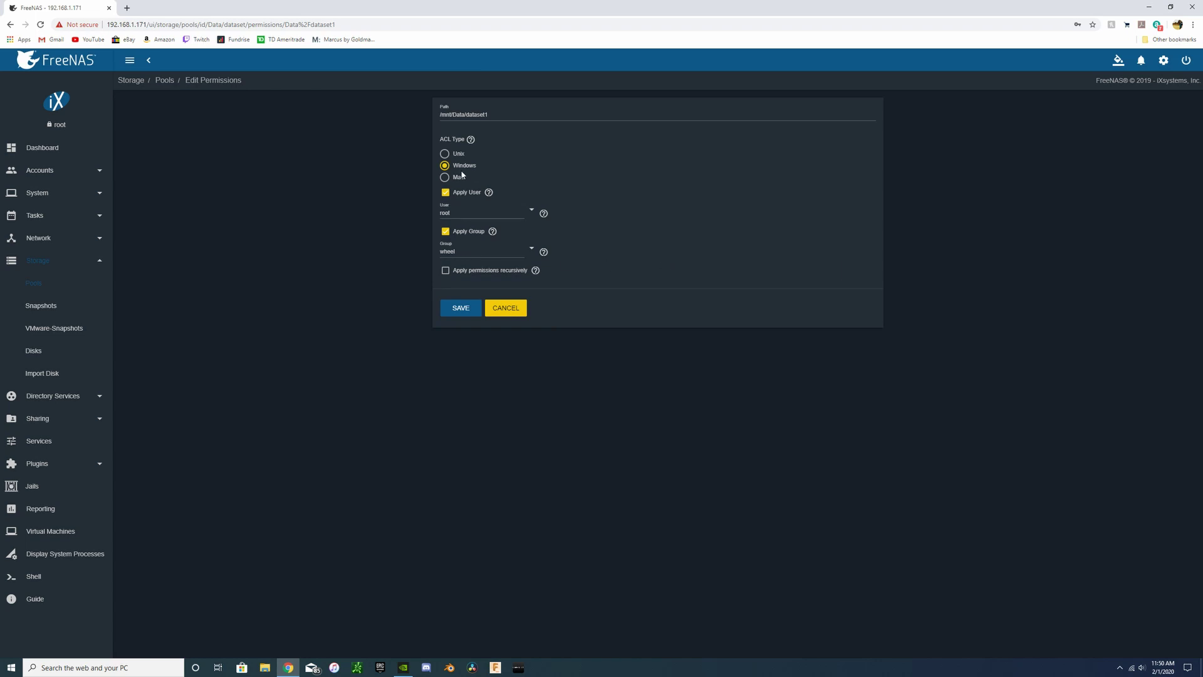
{"action": "left_click", "coordinate": [528, 213]}
{"action": "left_click", "coordinate": [544, 224]}
{"action": "left_click", "coordinate": [462, 310]}
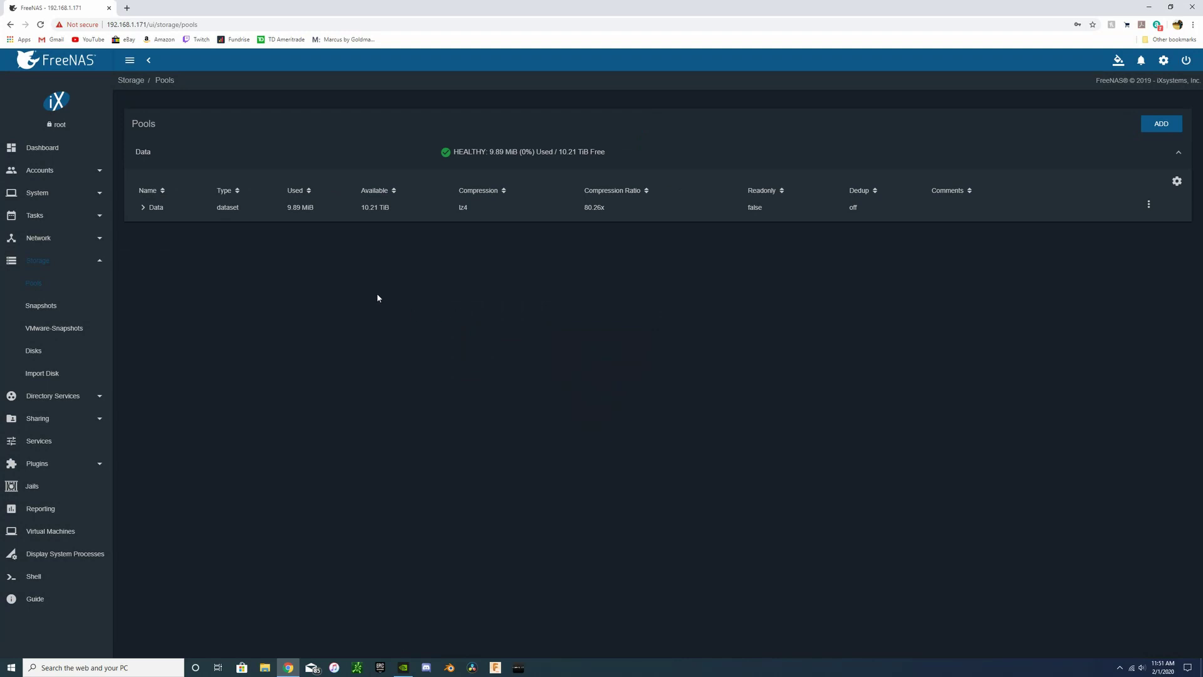
{"action": "left_click", "coordinate": [153, 209]}
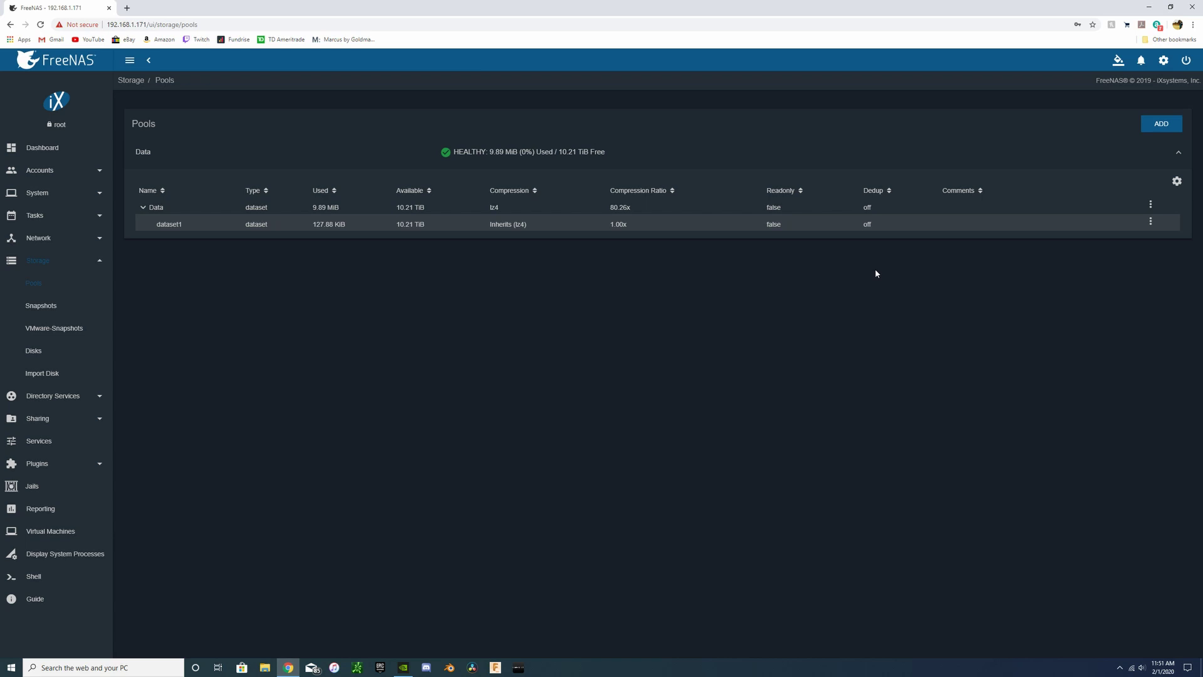
Add a Windows (SMB) share with path /mnt/Data/dataset1
{"action": "left_click", "coordinate": [64, 424]}
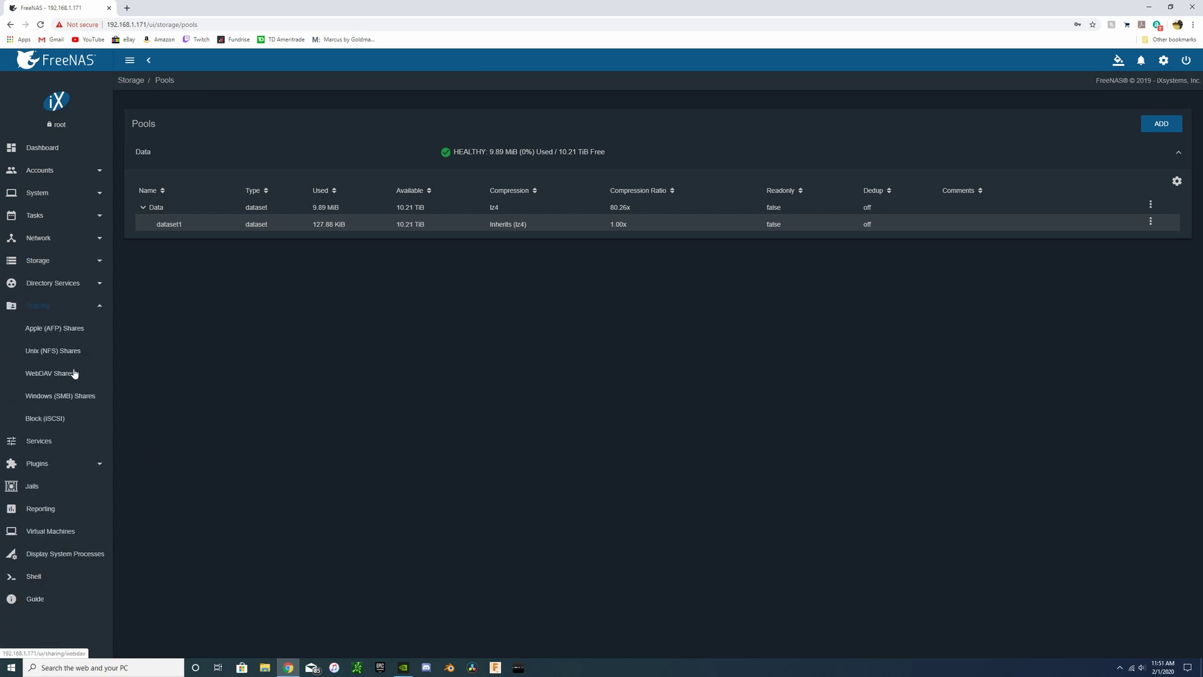
{"action": "left_click", "coordinate": [80, 396]}
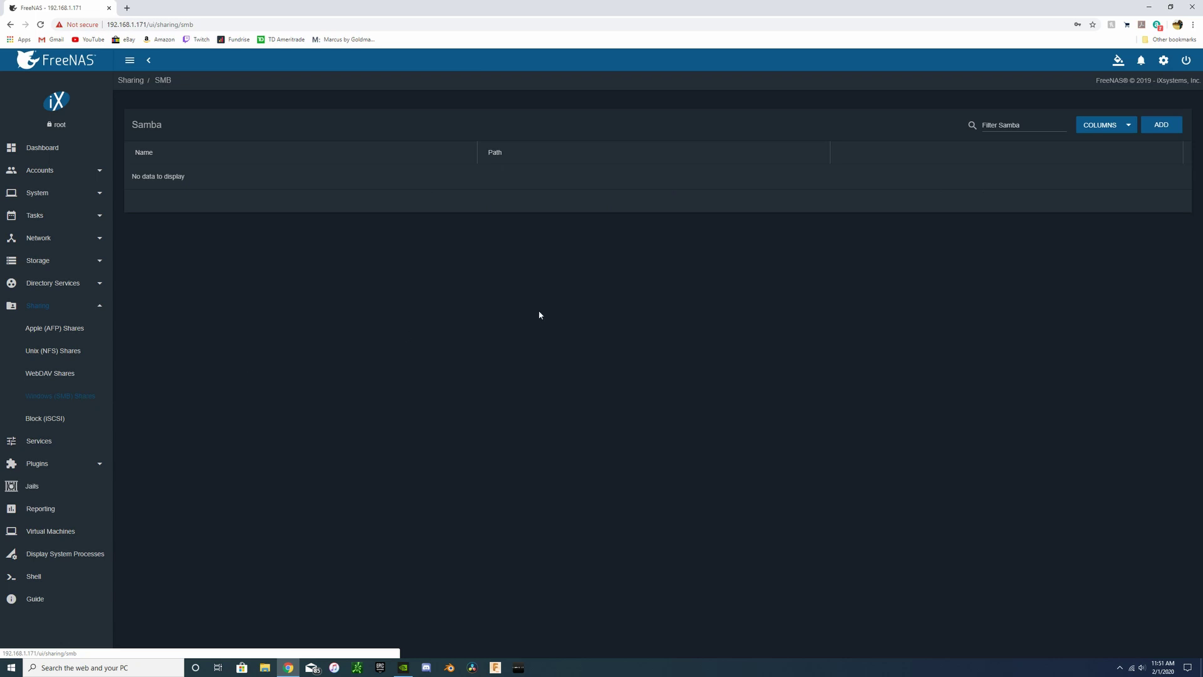
{"action": "left_click", "coordinate": [1161, 125]}
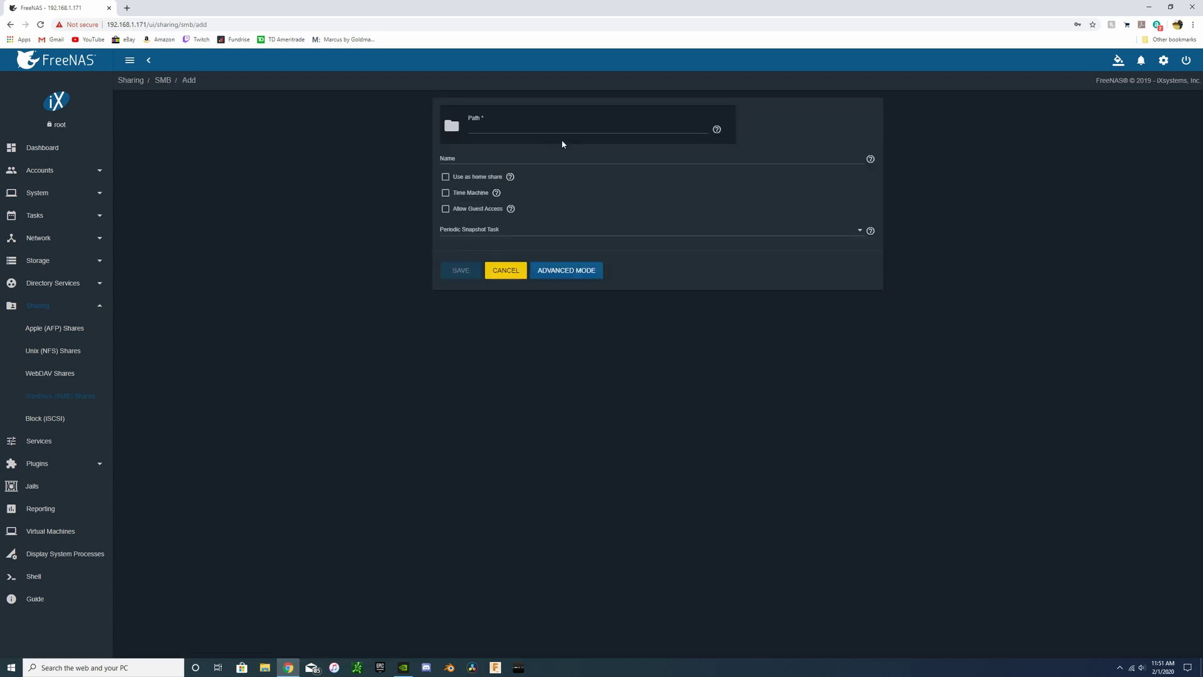
{"action": "left_click", "coordinate": [483, 126]}
{"action": "left_click", "coordinate": [451, 126]}
{"action": "left_click", "coordinate": [446, 147]}
{"action": "left_click", "coordinate": [456, 164]}
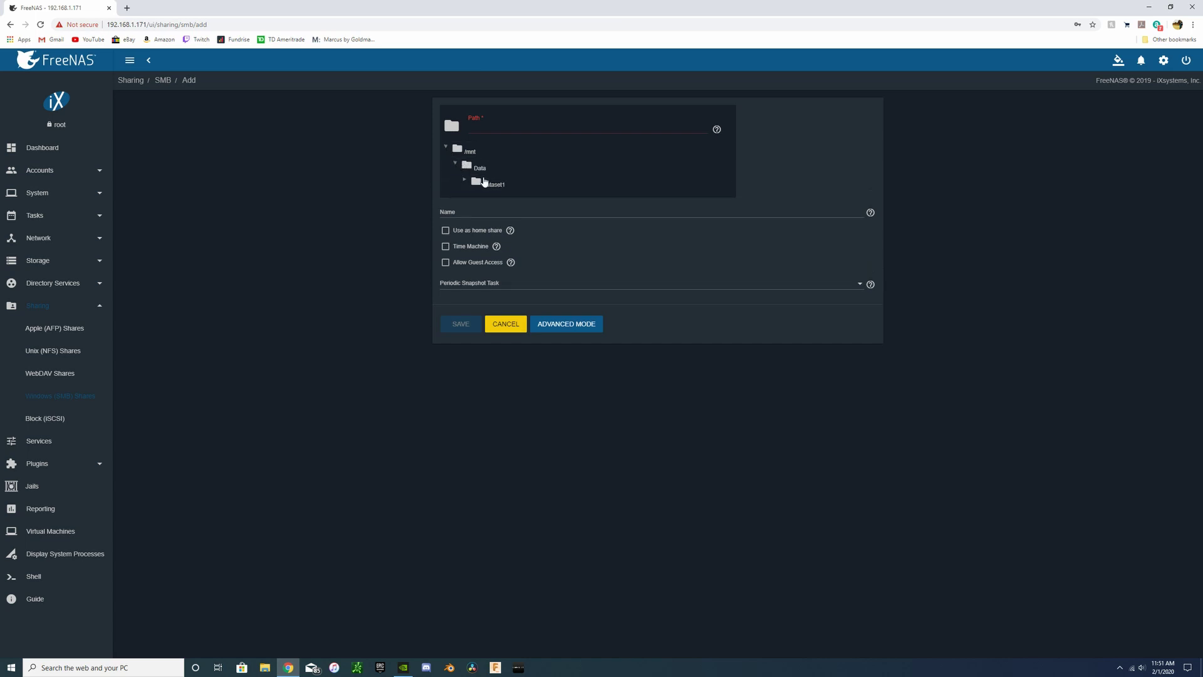
{"action": "left_click", "coordinate": [493, 185]}
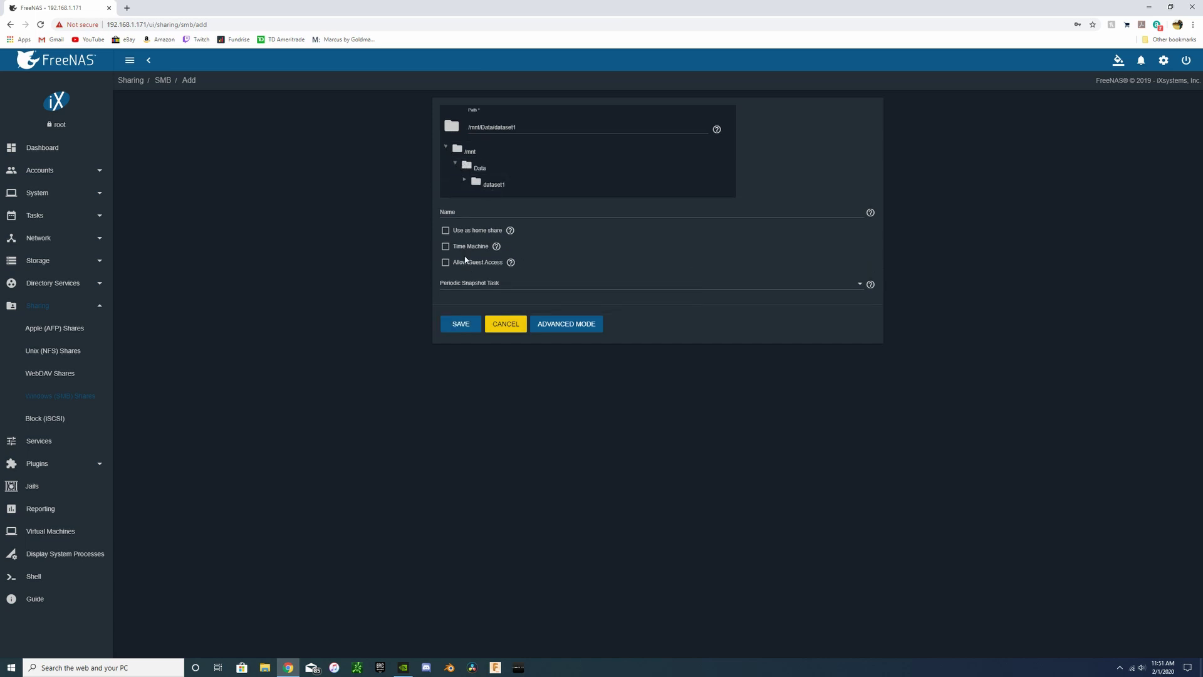
{"action": "left_click", "coordinate": [461, 323]}
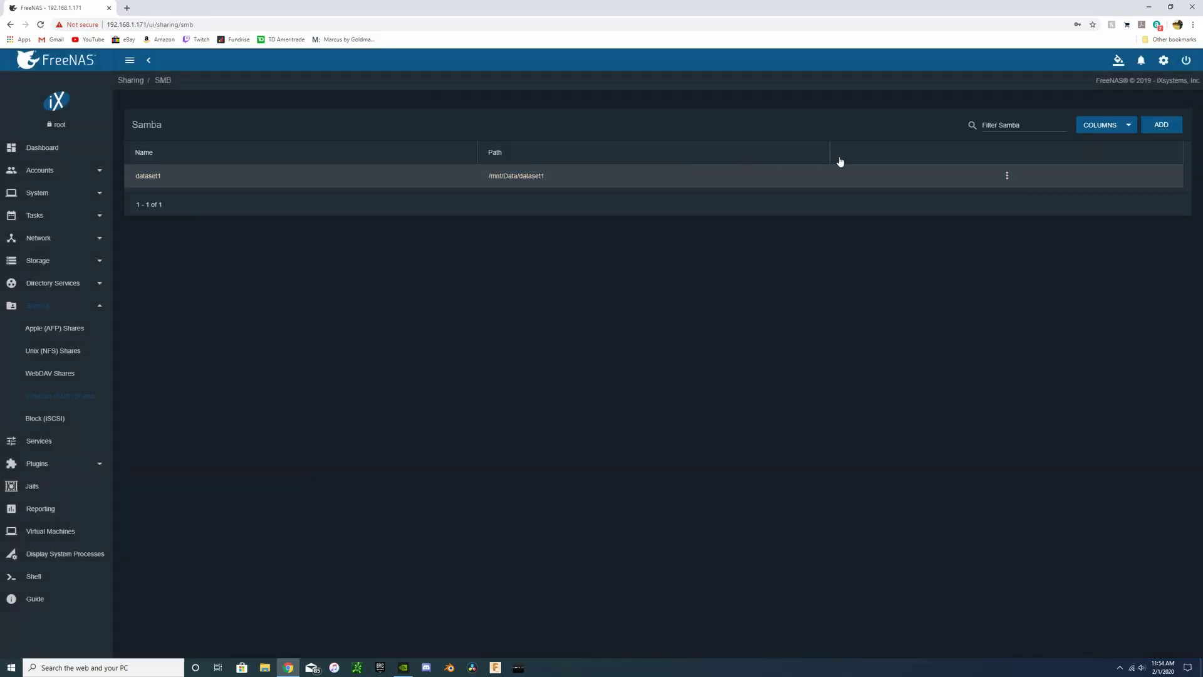
Edit the dataset1 share, replace its name with NAS, and save
{"action": "left_click", "coordinate": [1006, 176]}
{"action": "left_click", "coordinate": [1014, 182]}
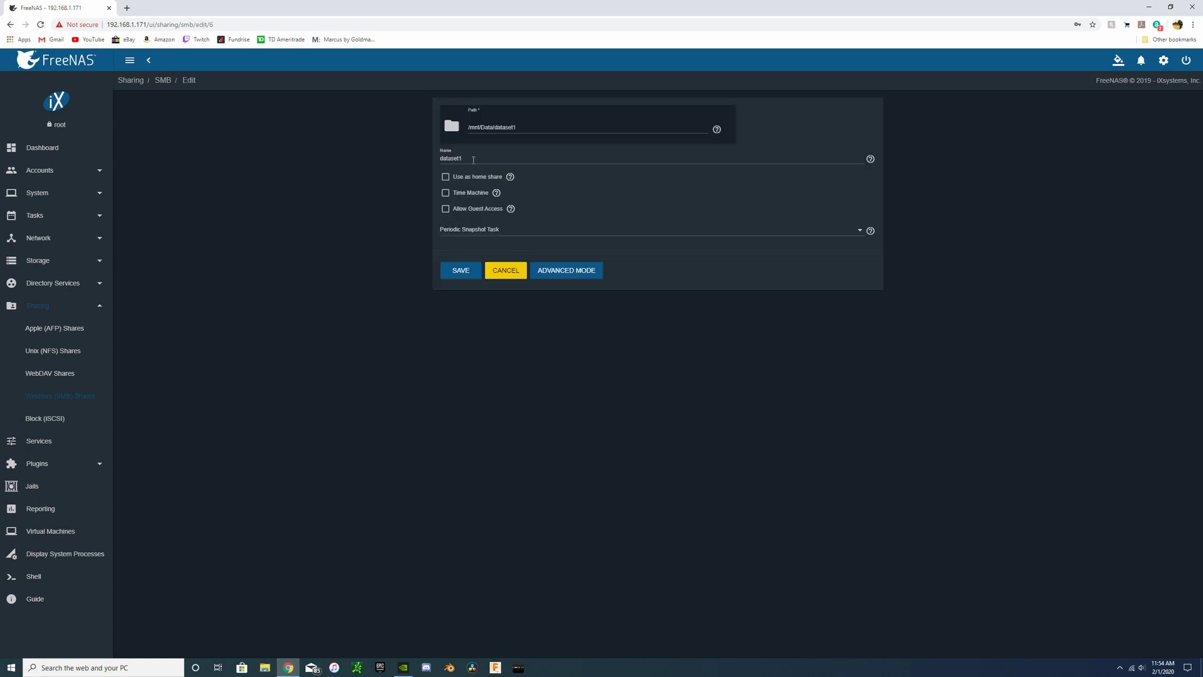
{"action": "left_click_drag", "start_coordinate": [475, 158], "coordinate": [438, 160]}
{"action": "type", "text": "NAS"}
{"action": "left_click", "coordinate": [461, 271]}
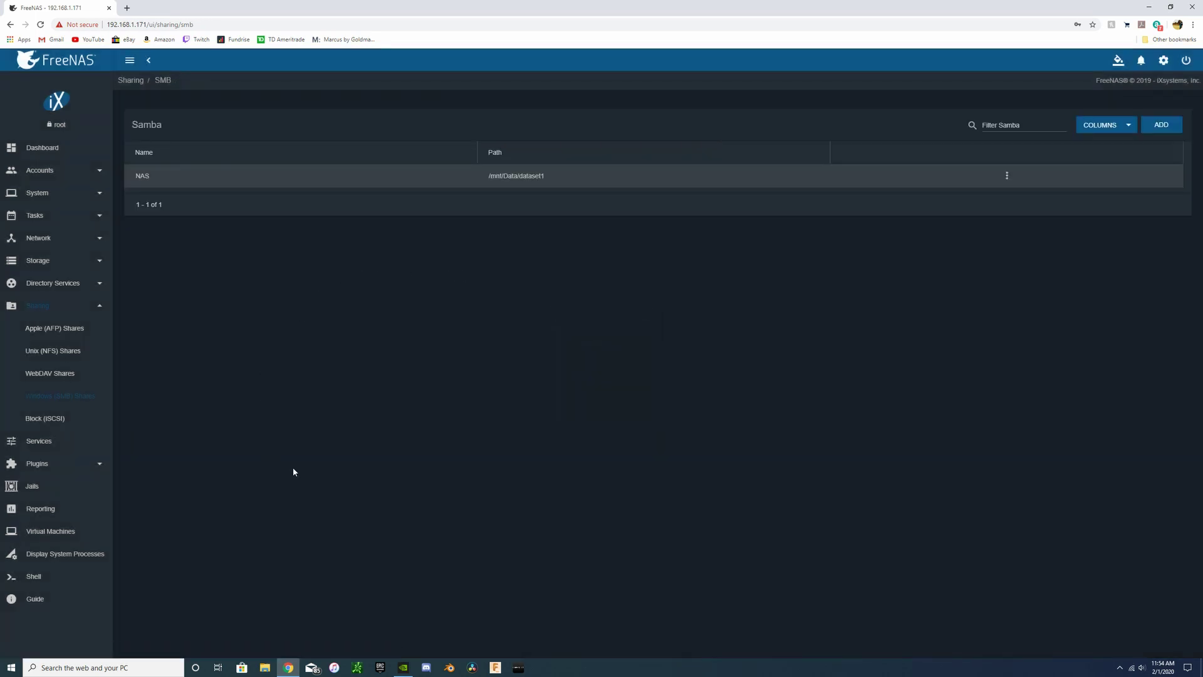
Map \\192.168.1.171\NAS as drive Z: from This PC, using different credentials
{"action": "left_click", "coordinate": [265, 667]}
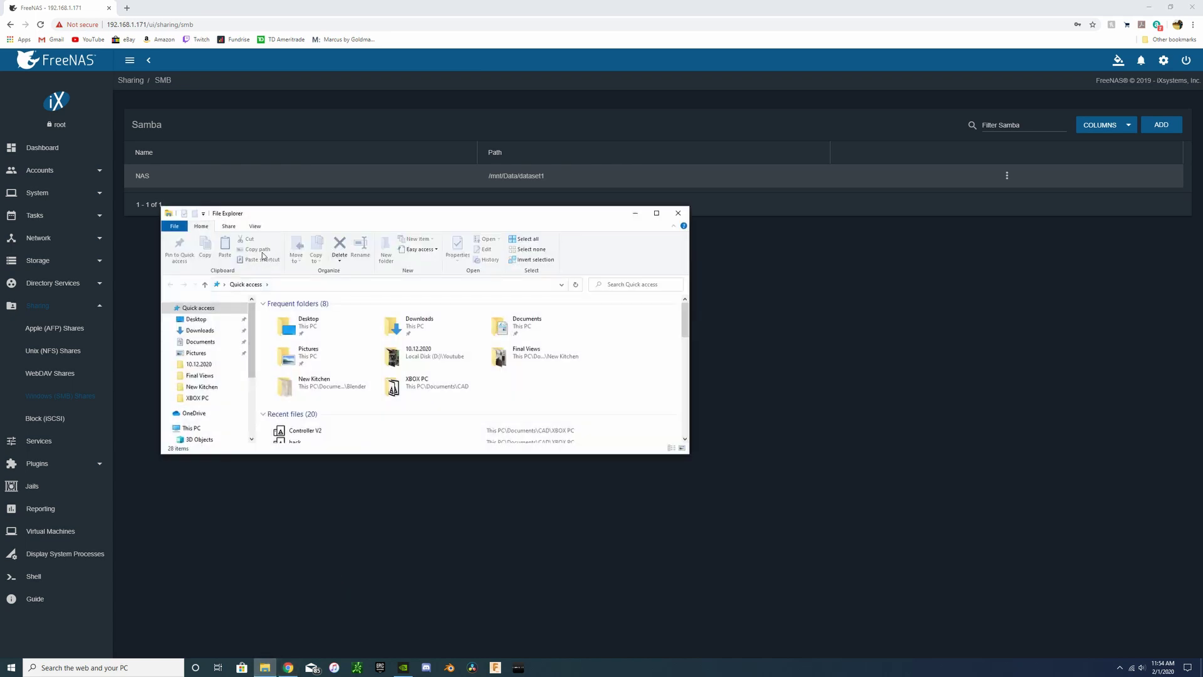
{"action": "left_click", "coordinate": [191, 428]}
{"action": "left_click", "coordinate": [275, 246]}
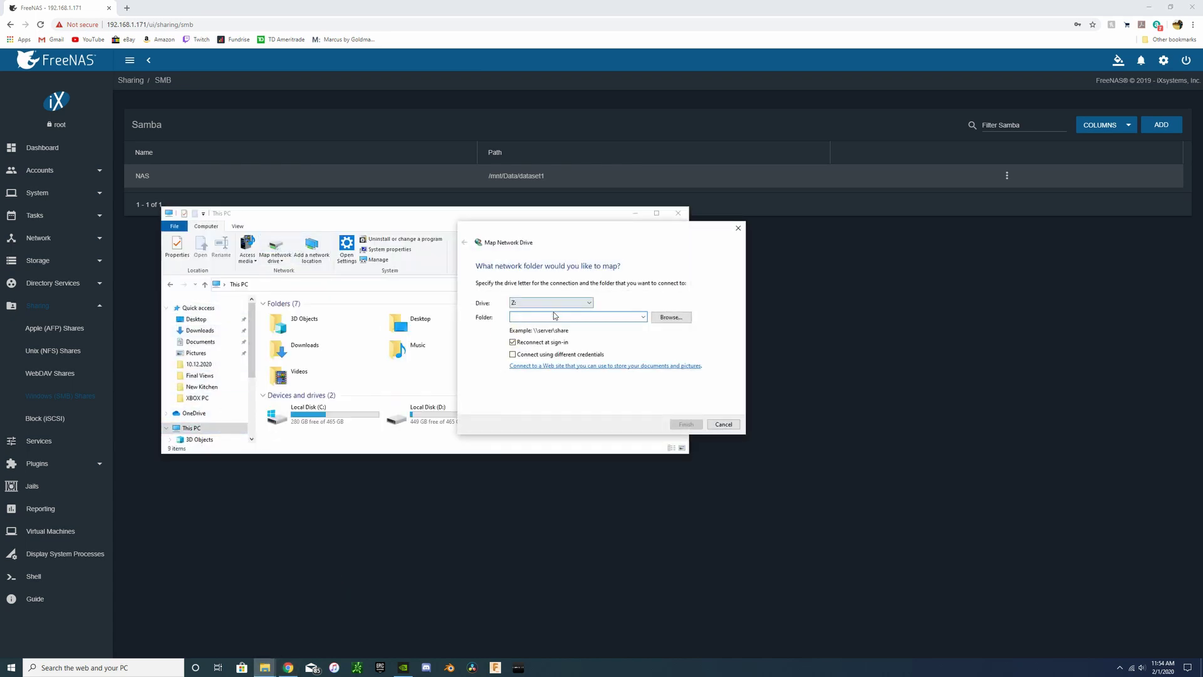
{"action": "type", "text": "\\\\"}
{"action": "type", "text": "NAS"}
{"action": "left_click", "coordinate": [513, 355]}
{"action": "left_click", "coordinate": [688, 427]}
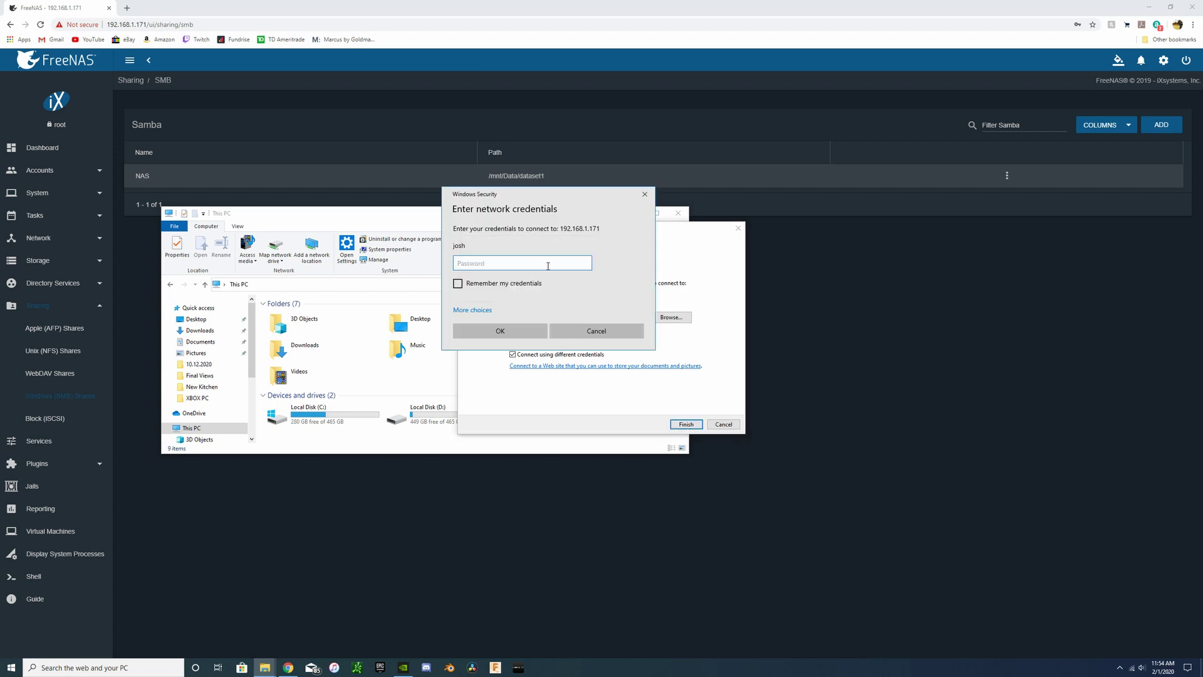
Enter the separate account's password, remember the credentials, and connect the drive
{"action": "type", "text": "*********"}
{"action": "left_click", "coordinate": [459, 284]}
{"action": "left_click", "coordinate": [501, 331]}
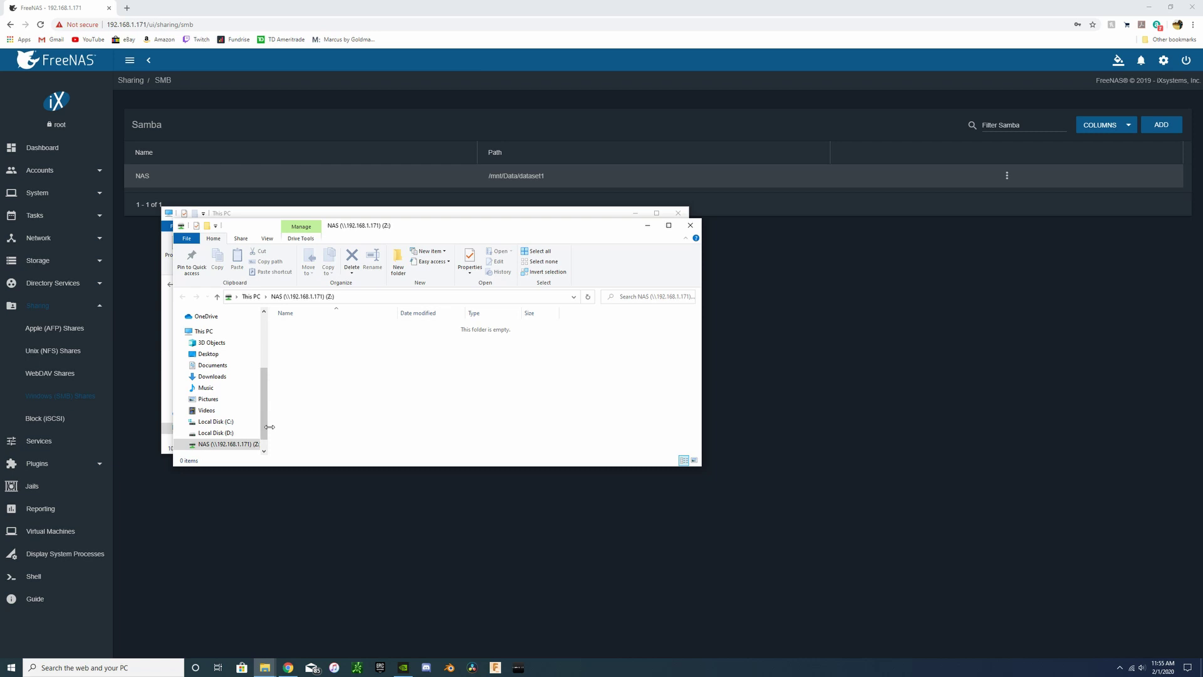
Review the NAS (Z:) drive's General and Security properties, then close them
{"action": "mouse_move", "coordinate": [268, 427]}
{"action": "left_mouse_down"}
{"action": "mouse_move", "coordinate": [318, 427]}
{"action": "mouse_move", "coordinate": [280, 425]}
{"action": "left_mouse_up"}
{"action": "right_click", "coordinate": [248, 446]}
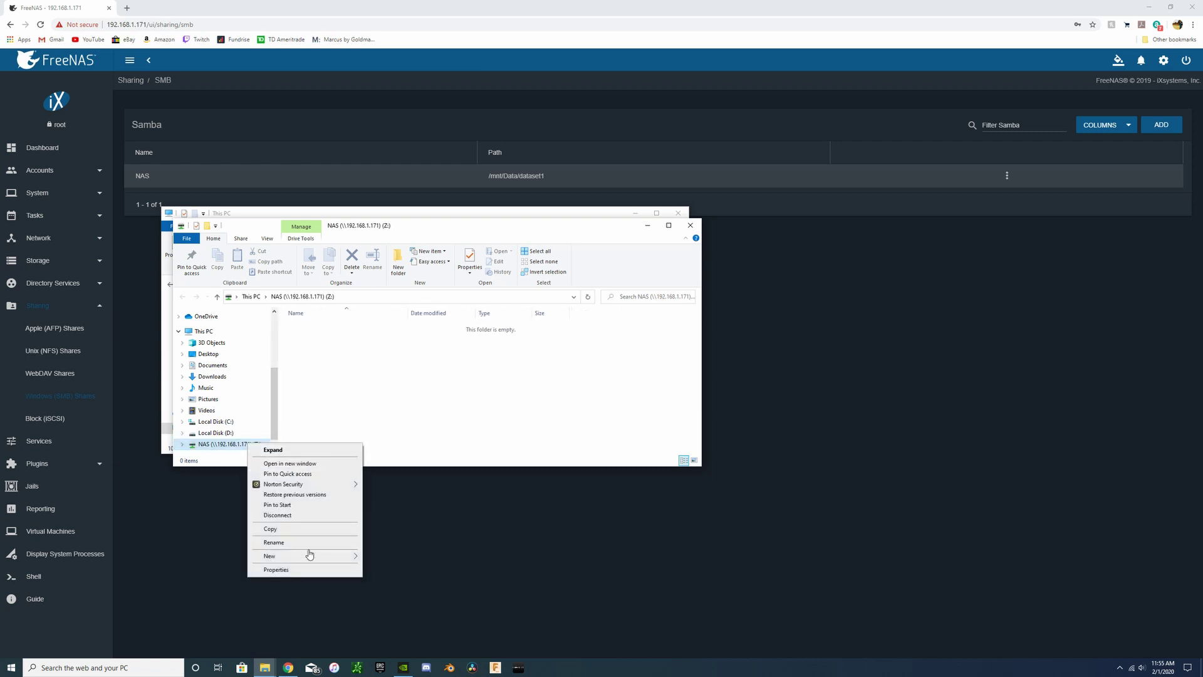
{"action": "left_click", "coordinate": [310, 571]}
{"action": "left_click_drag", "start_coordinate": [393, 447], "coordinate": [466, 287]}
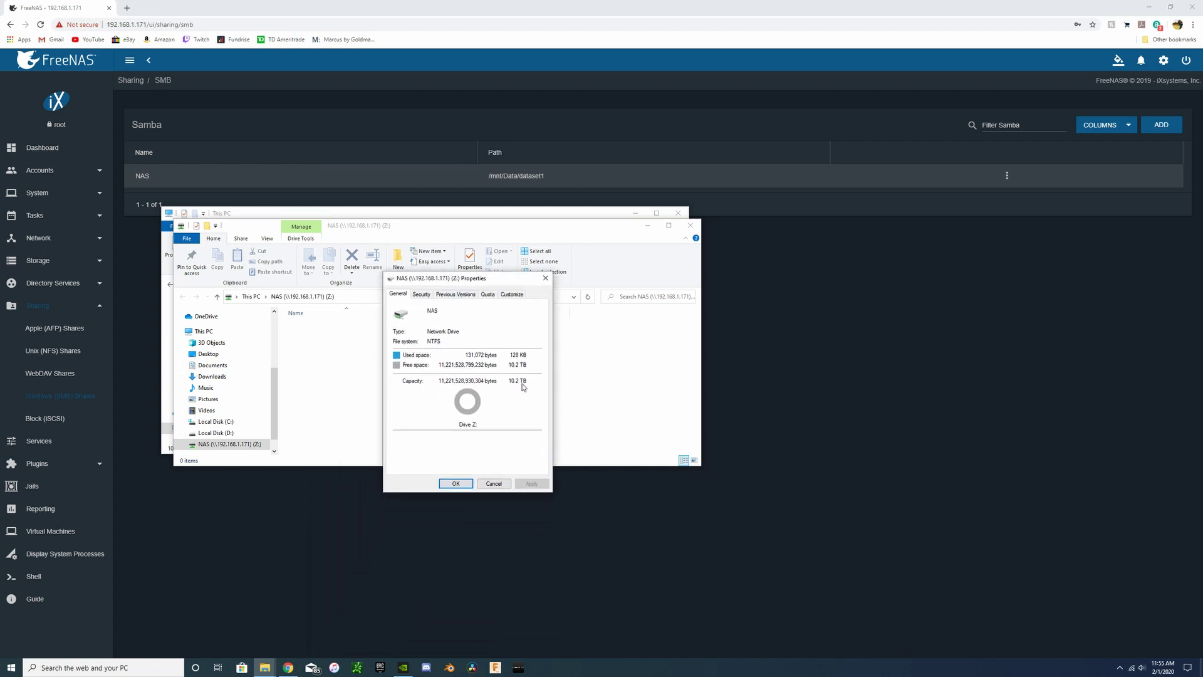
{"action": "left_click", "coordinate": [428, 298]}
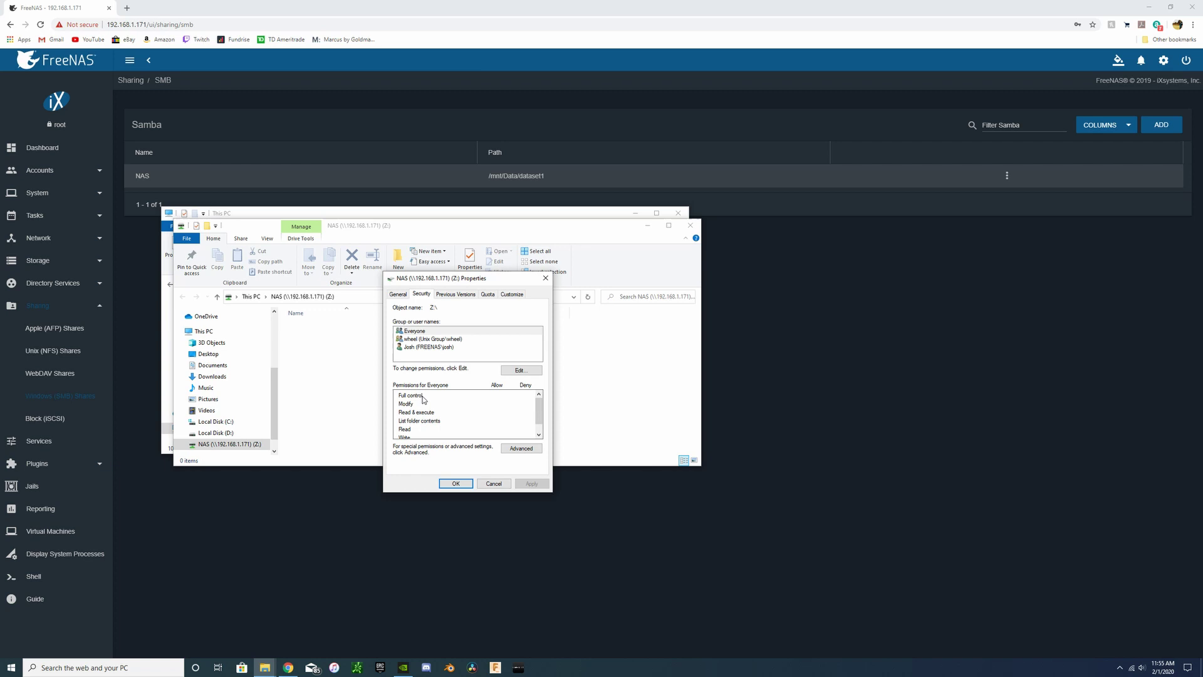
{"action": "left_click", "coordinate": [405, 299]}
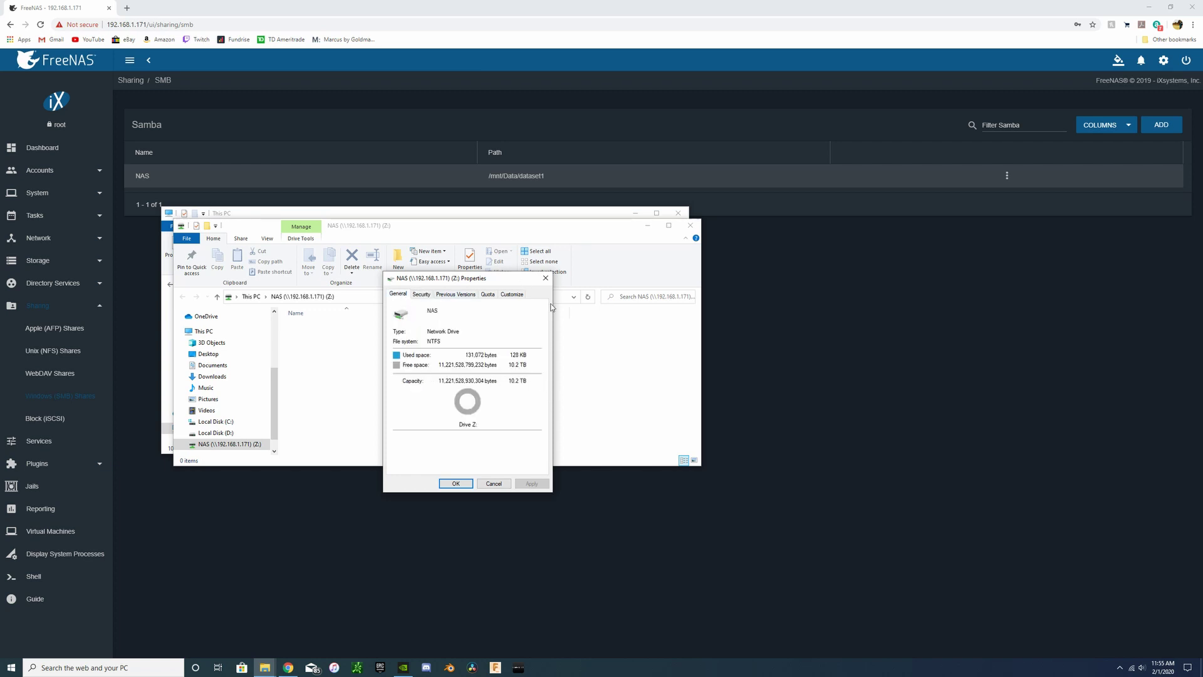
{"action": "left_click", "coordinate": [546, 279]}
Arrange the two windows and drag 10.12.2020 from D:\Youtube onto the NAS (Z:) window
{"action": "left_click_drag", "start_coordinate": [545, 225], "coordinate": [971, 205]}
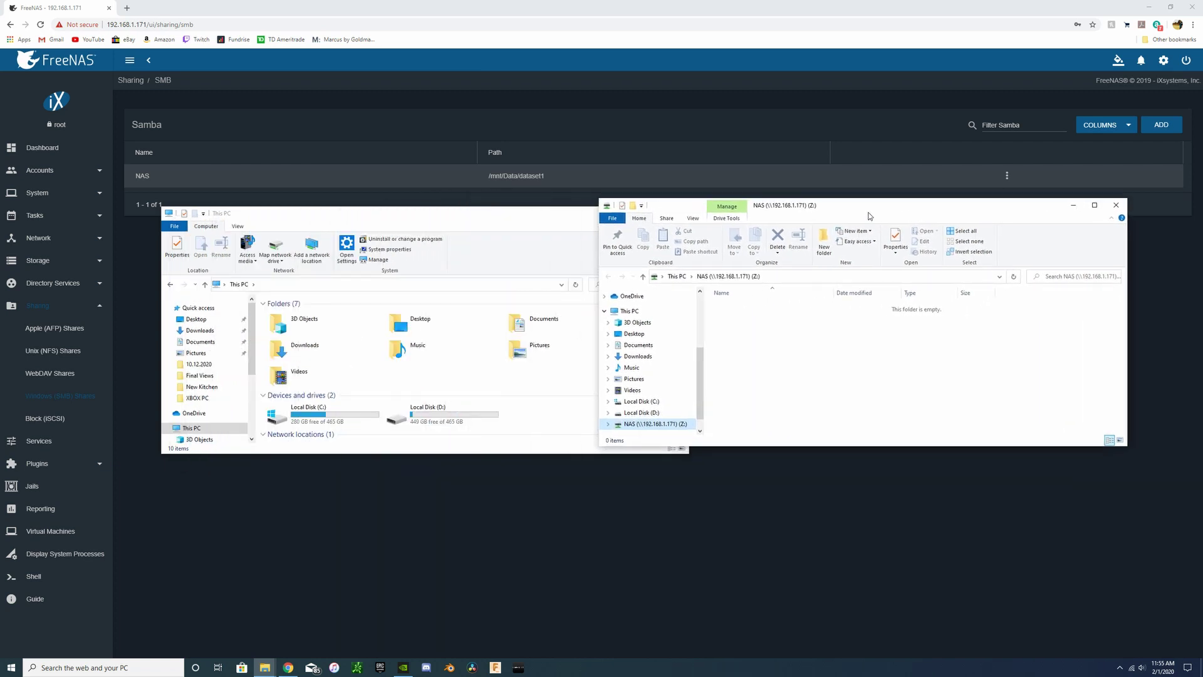
{"action": "left_click_drag", "start_coordinate": [550, 217], "coordinate": [438, 185]}
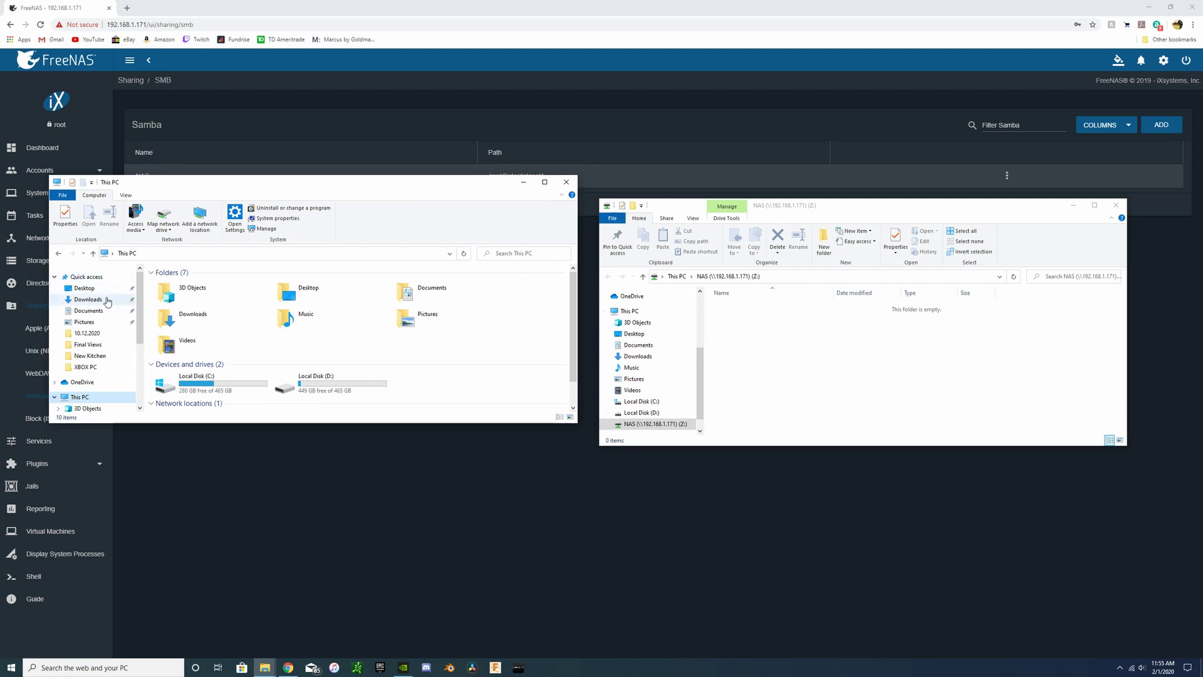
{"action": "scroll", "coordinate": [89, 313], "scroll_direction": "down", "scroll_amount": 4}
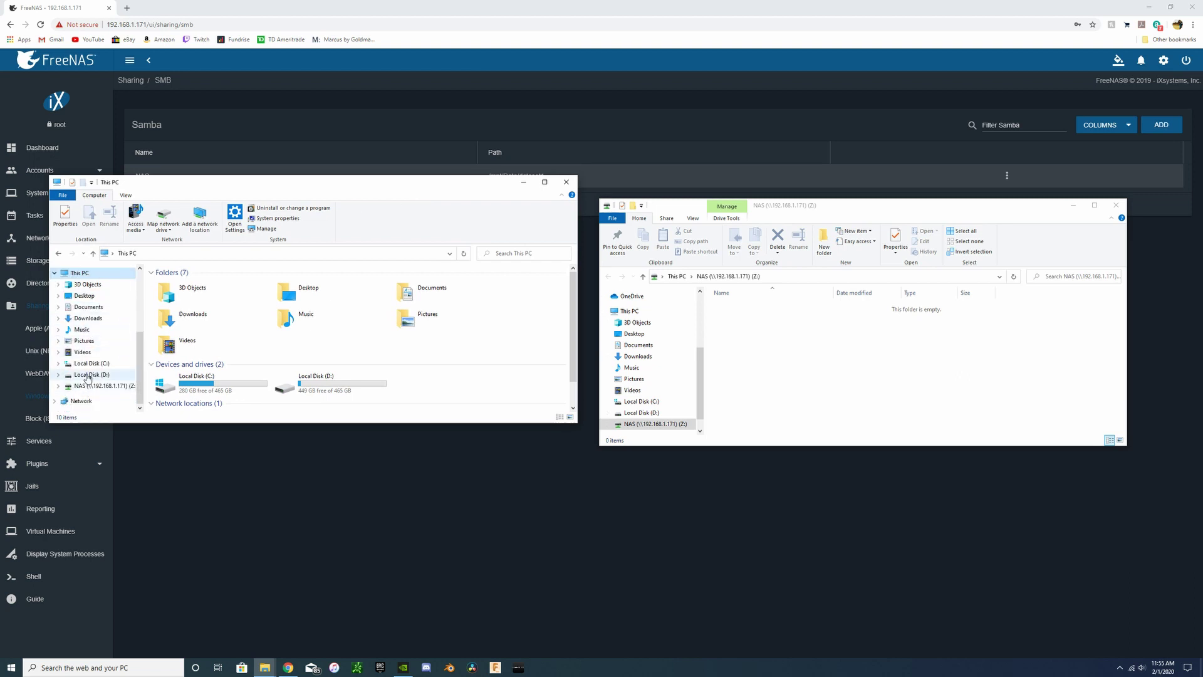
{"action": "left_click", "coordinate": [87, 374]}
{"action": "double_click", "coordinate": [201, 284]}
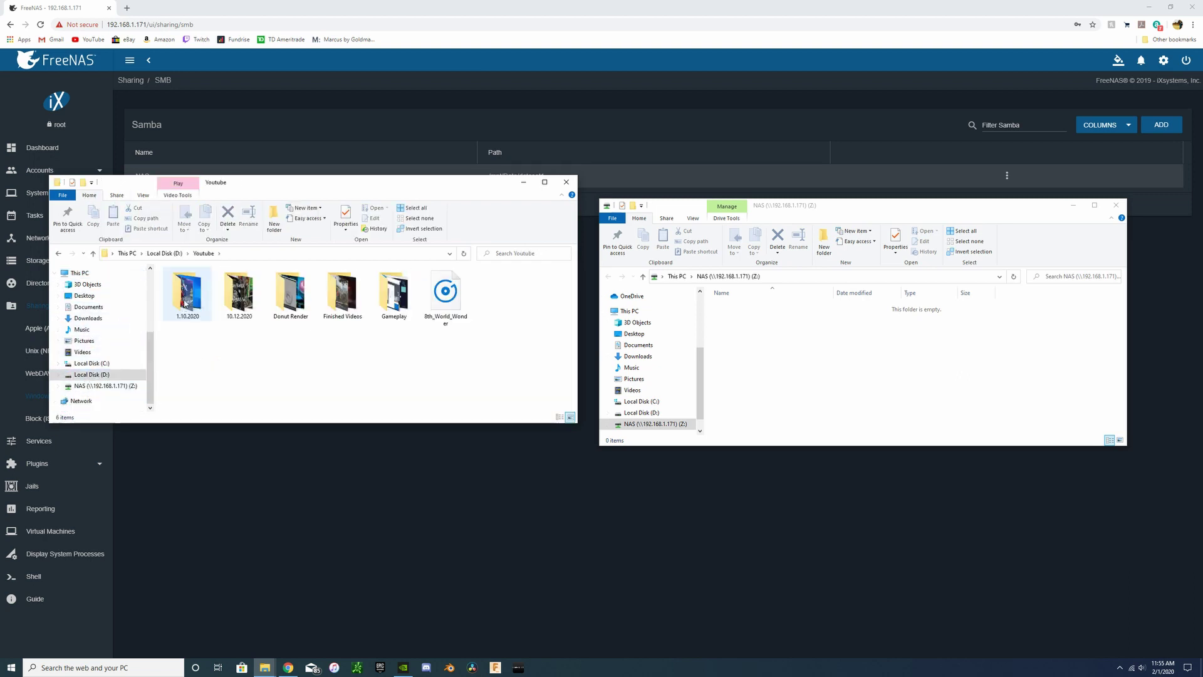
{"action": "right_click", "coordinate": [187, 290]}
{"action": "left_click", "coordinate": [184, 300]}
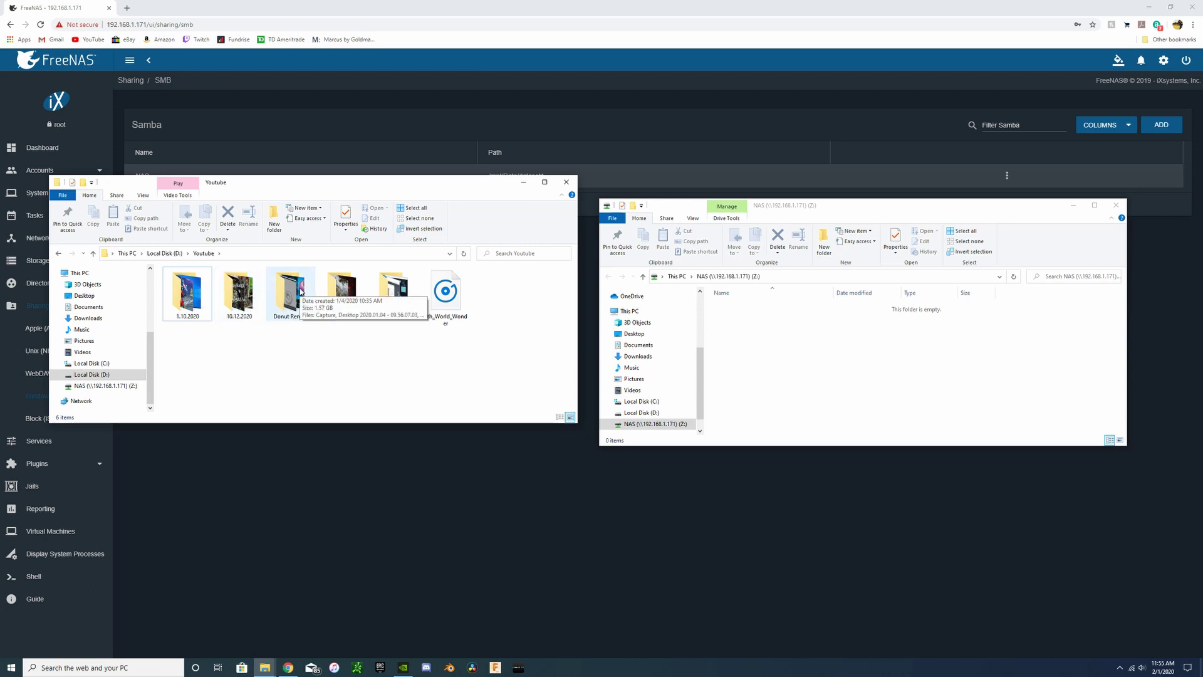
{"action": "left_click", "coordinate": [238, 301]}
{"action": "left_click_drag", "start_coordinate": [238, 301], "coordinate": [754, 343]}
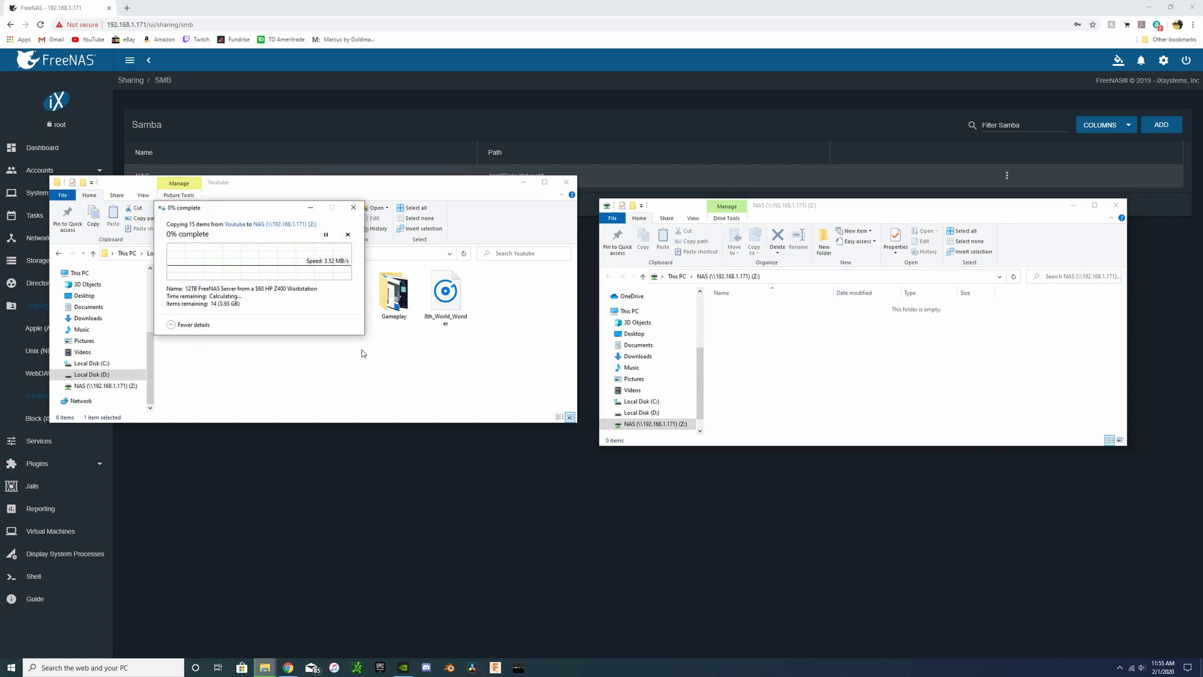
Move the copy progress window aside while 10.12.2020 copies to Z:
{"action": "left_click_drag", "start_coordinate": [280, 210], "coordinate": [544, 236]}
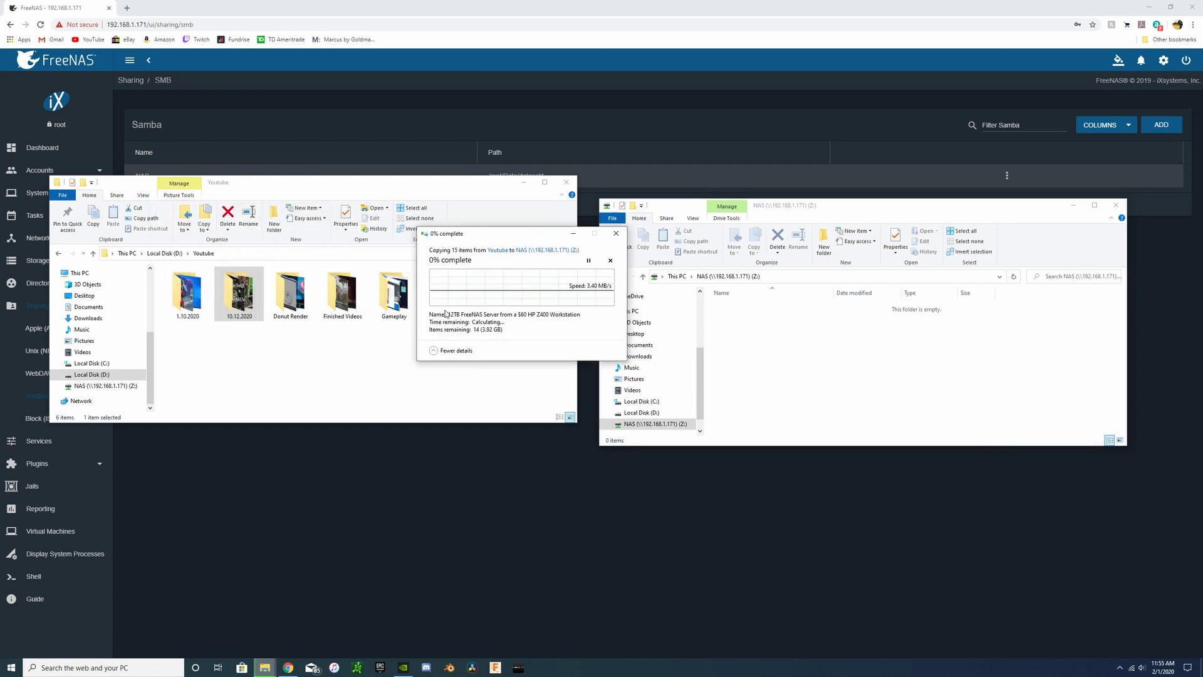